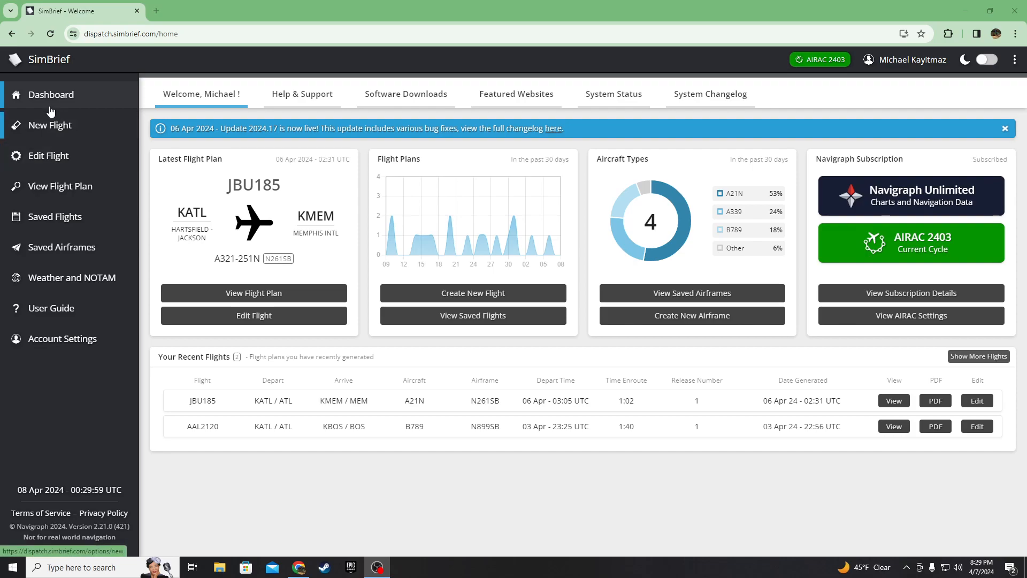
- Start a new flight plan with airline AAL and flight number 123
left_click(79, 125)
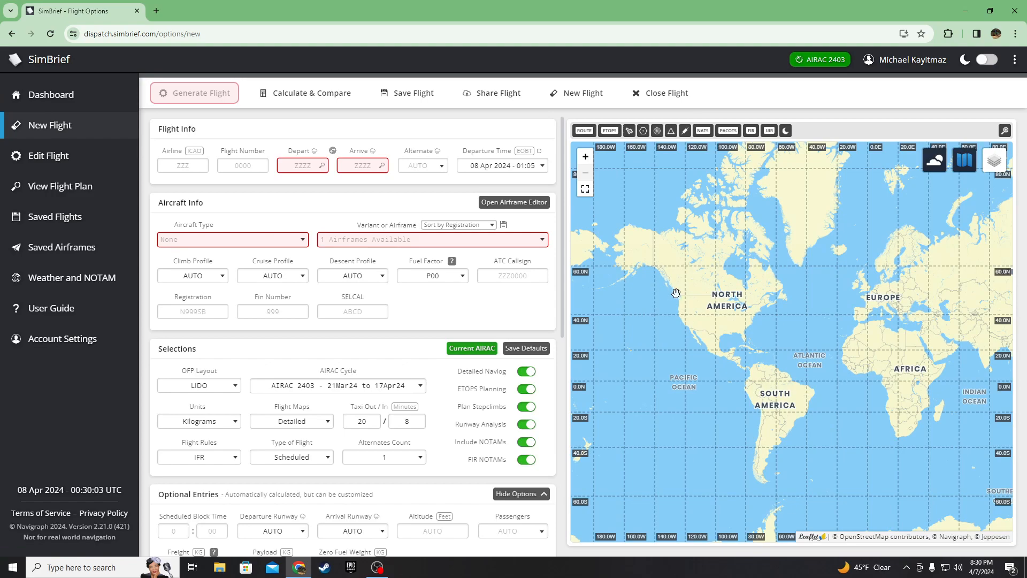
left_click_drag(675, 294, 738, 305)
left_click(187, 163)
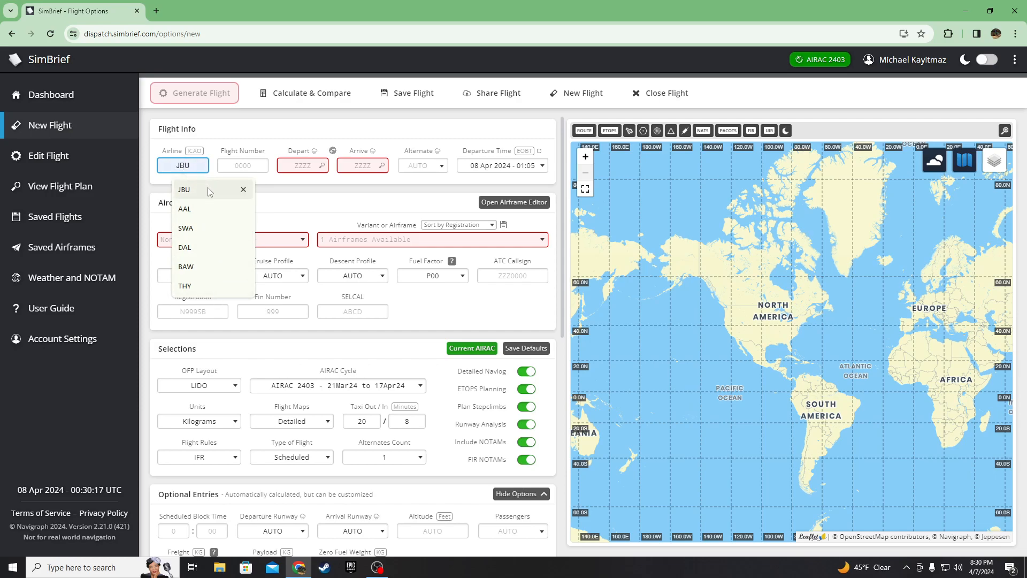
left_click(207, 208)
left_click(244, 164)
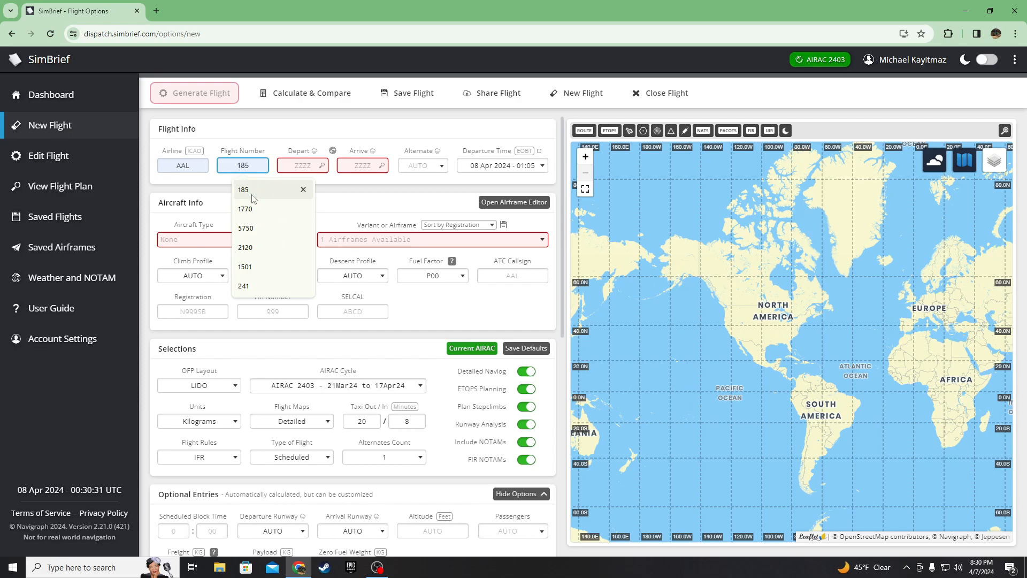
type("123")
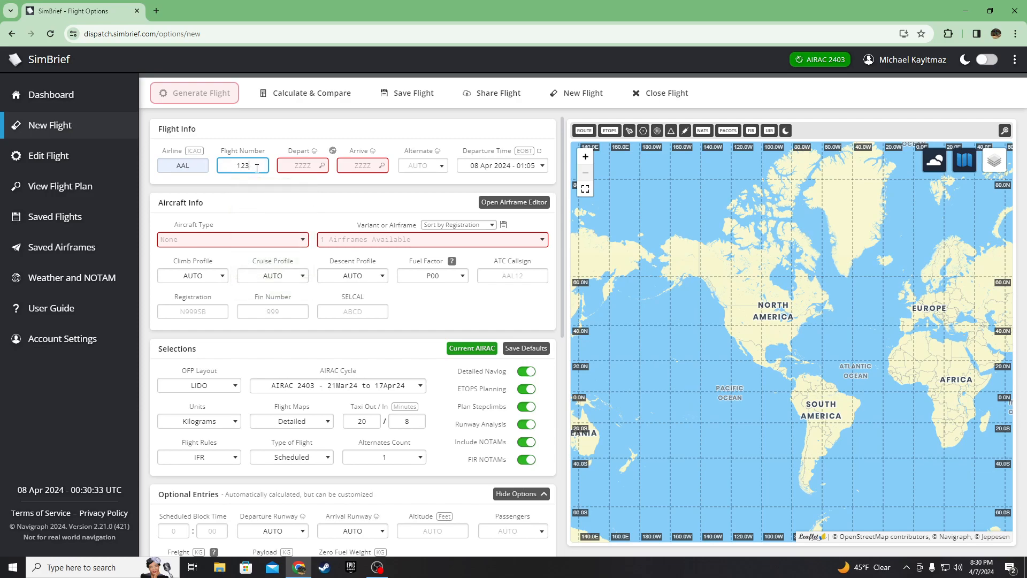
left_click(290, 196)
left_click(262, 166)
- Set the departure airport to KJFK and the arrival airport to KLAX
left_click(282, 167)
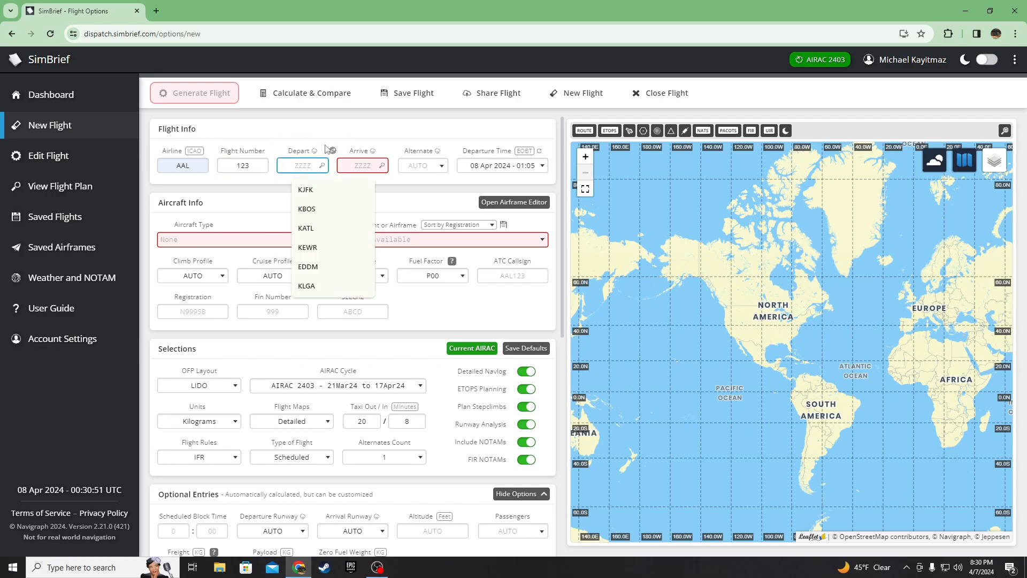
left_click(330, 192)
left_click_drag(317, 167, 268, 167)
left_click(328, 188)
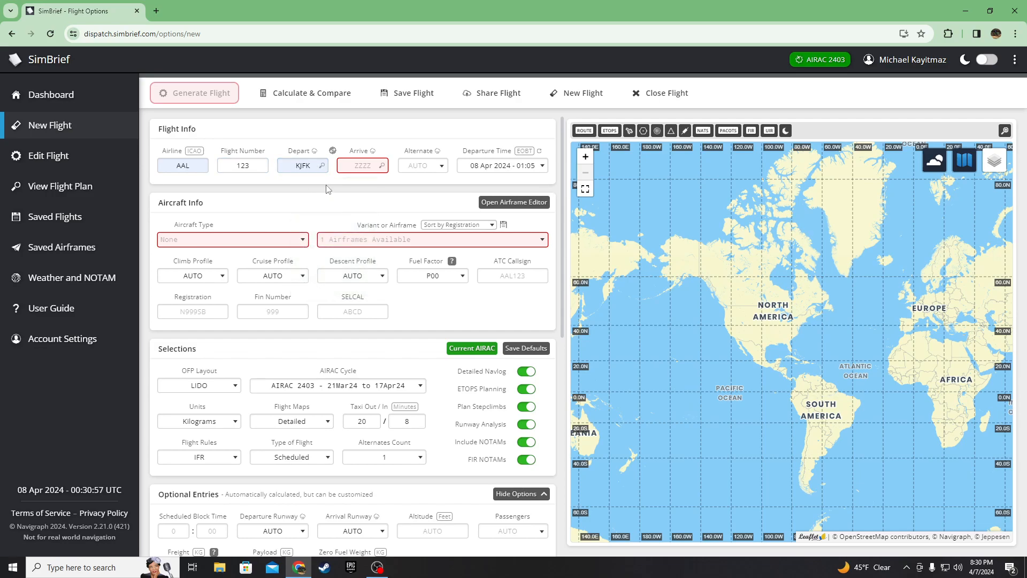
left_click(356, 166)
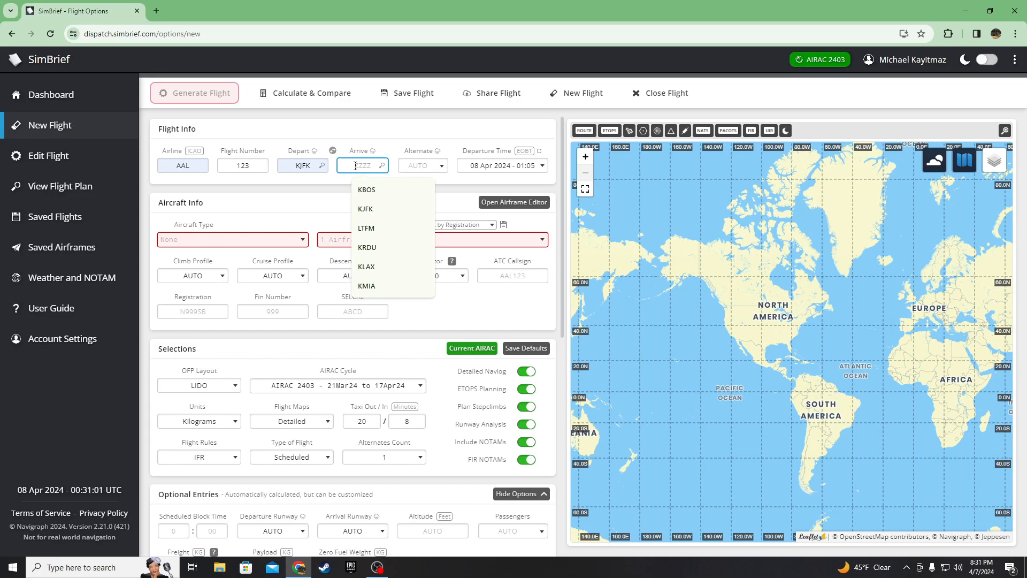
left_click(391, 268)
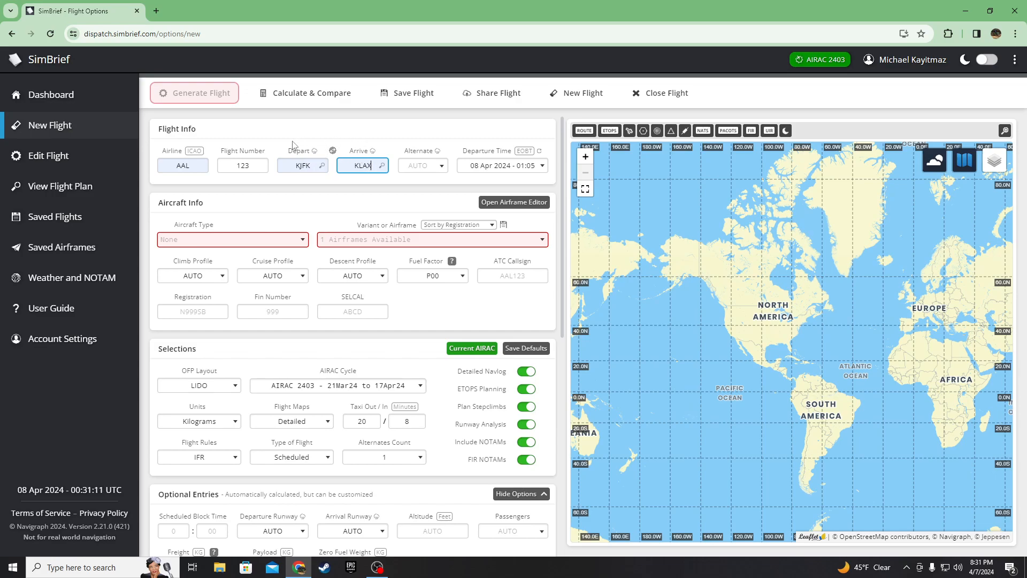
left_click(333, 152)
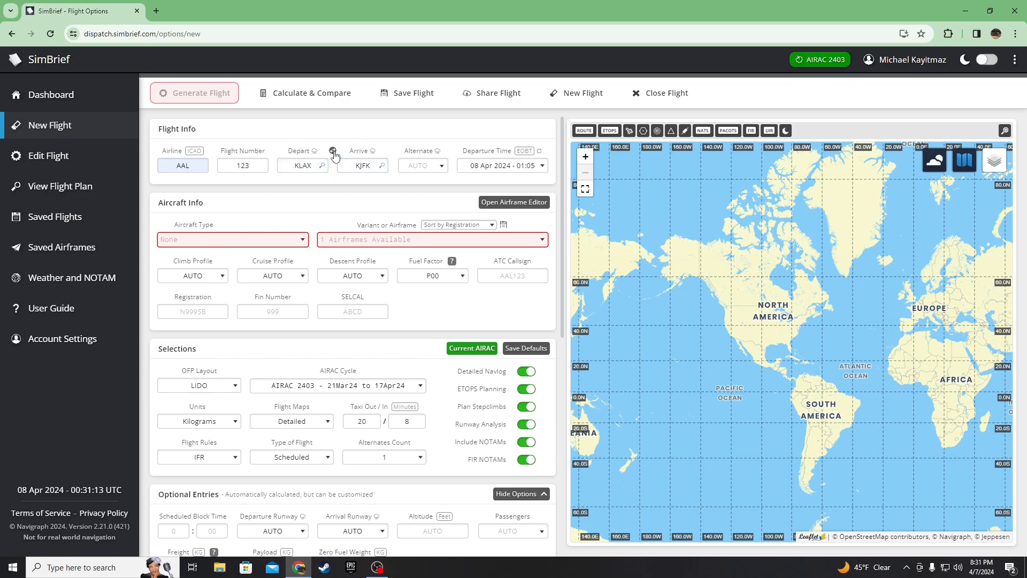
left_click(333, 152)
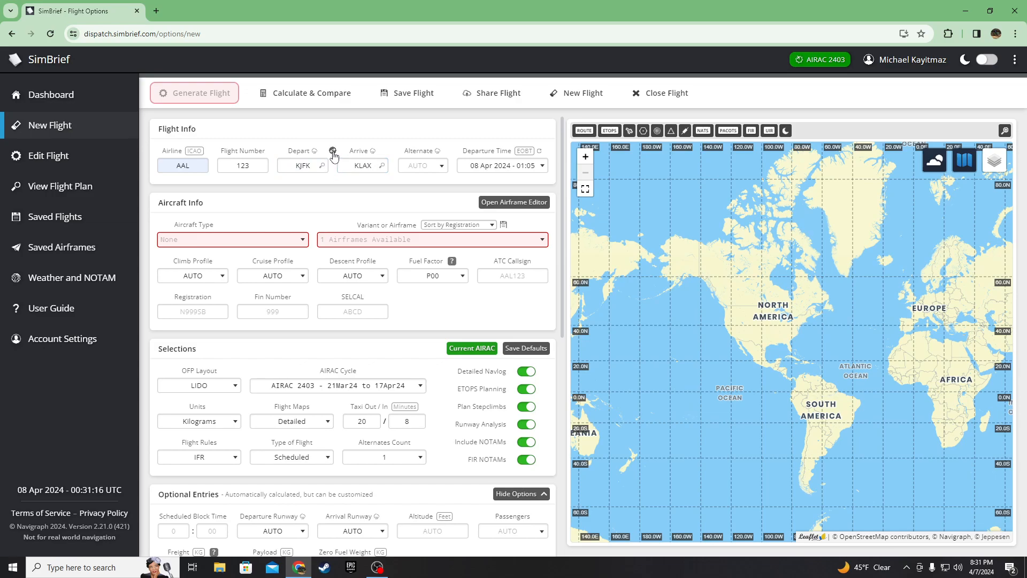
- Keep the alternate airport on AUTO and check the departure date and time choices without applying a change
left_click(443, 168)
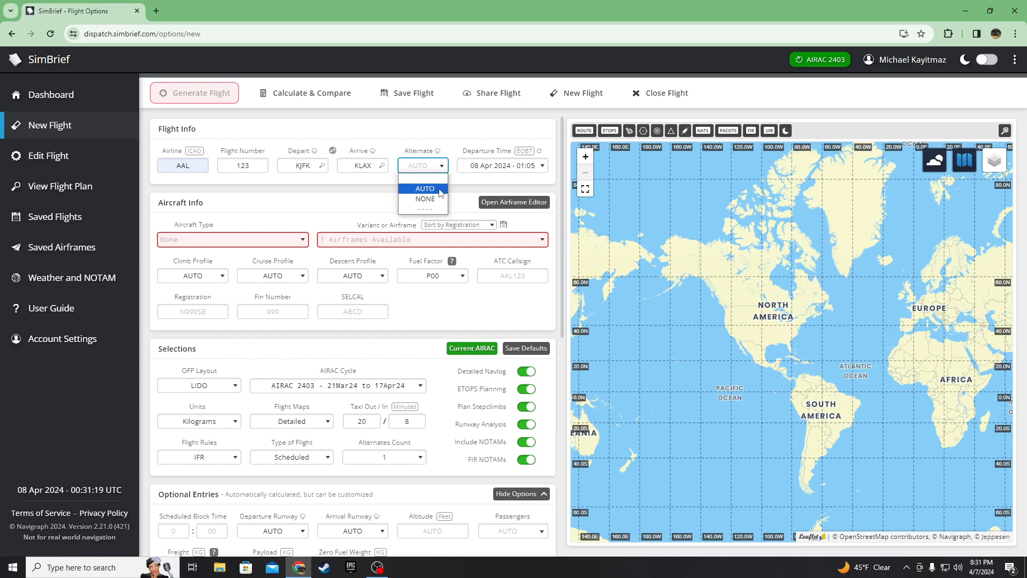
left_click(433, 189)
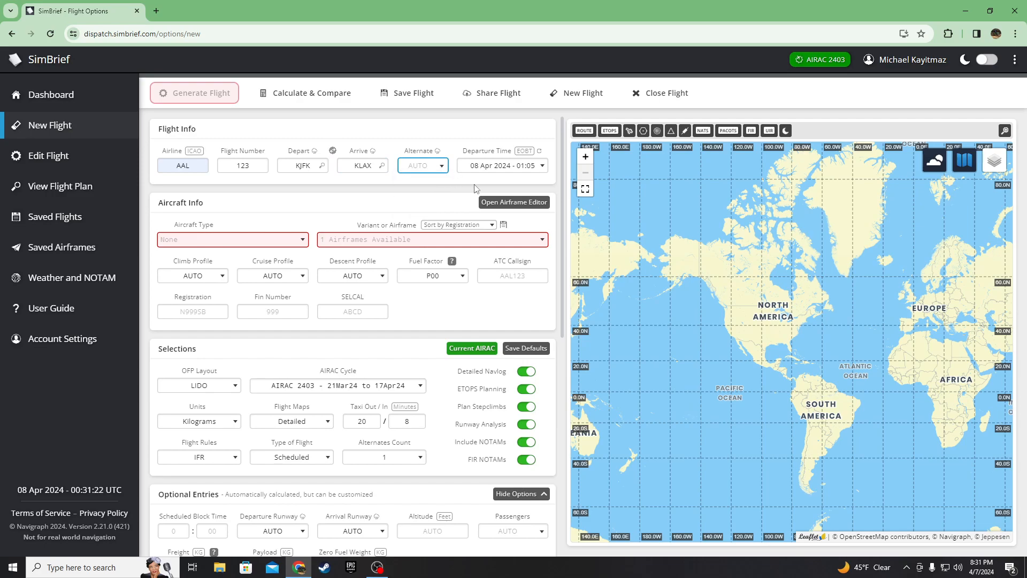
left_click(547, 170)
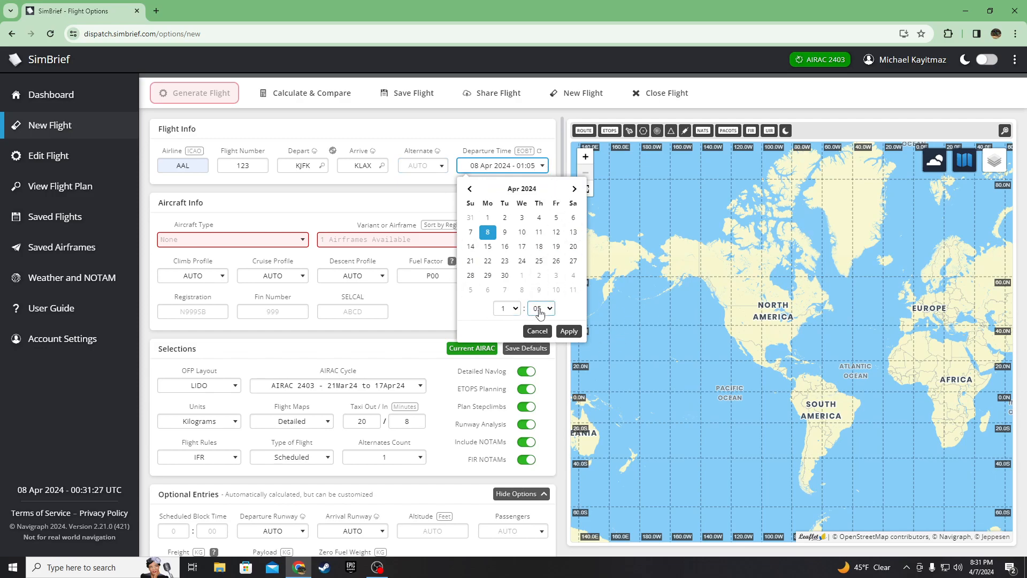
left_click(536, 330)
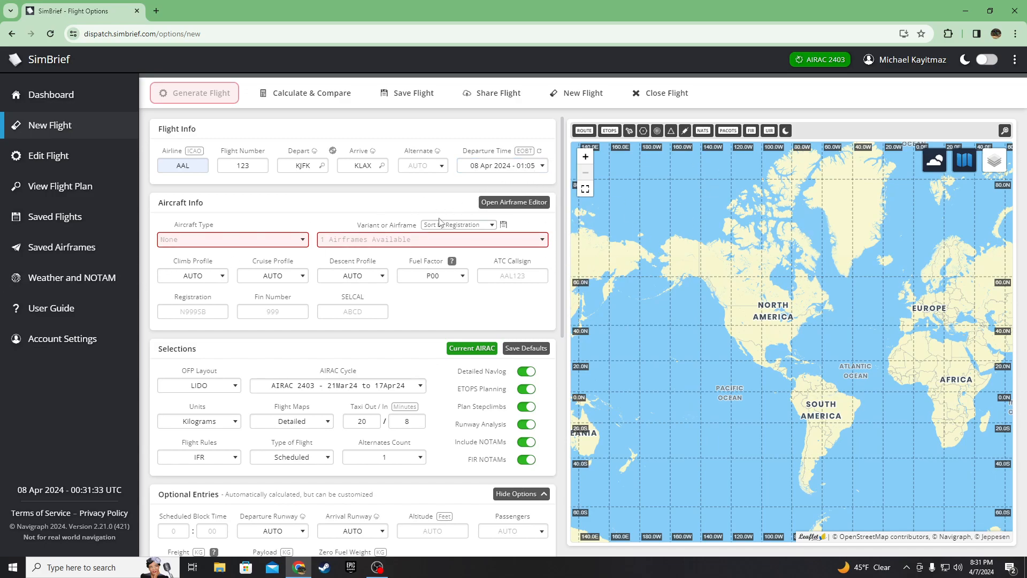
scroll(412, 207, "down", 2)
scroll(288, 224, "up", 3)
left_click(300, 247)
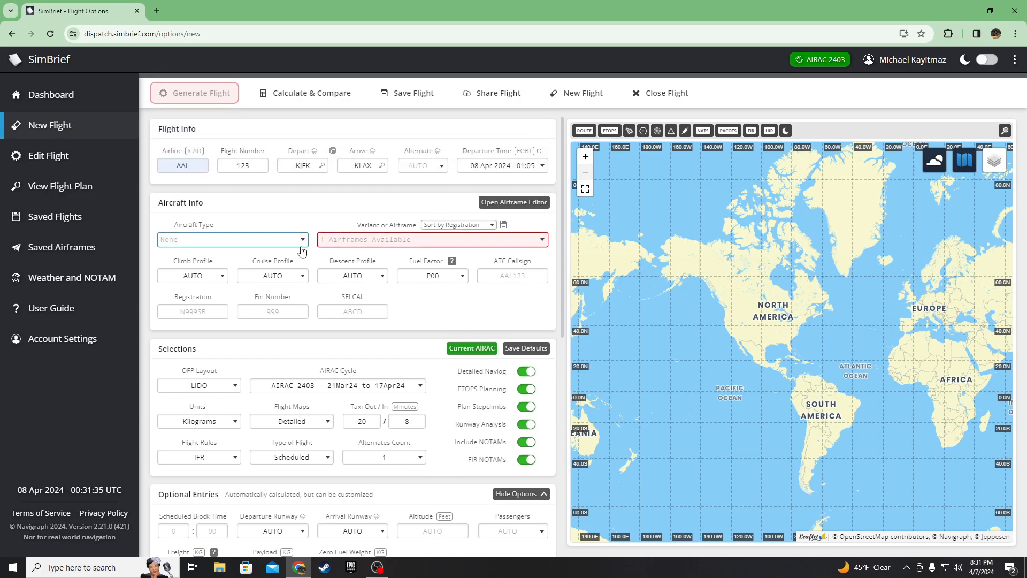
left_click(225, 212)
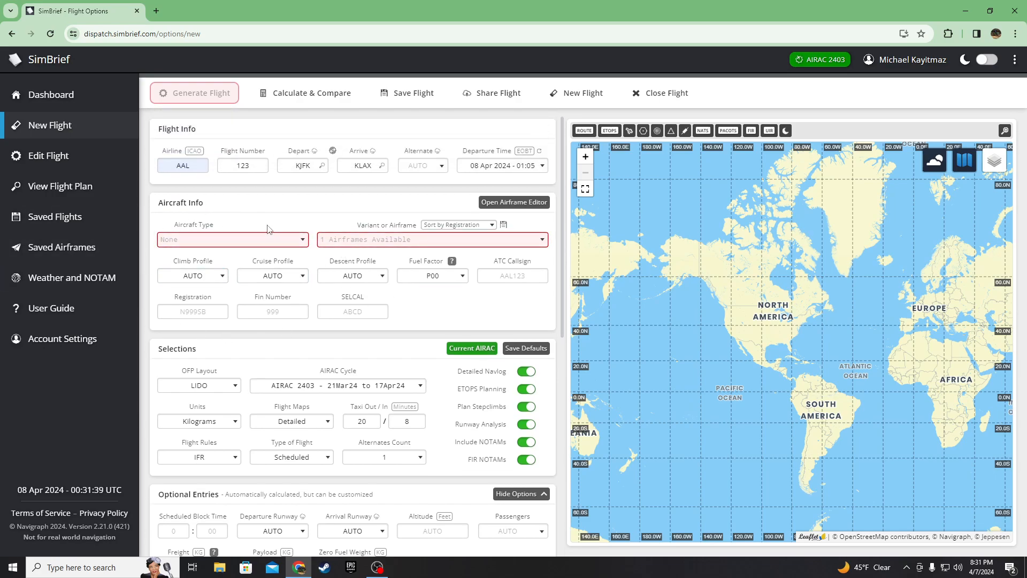
left_click(474, 242)
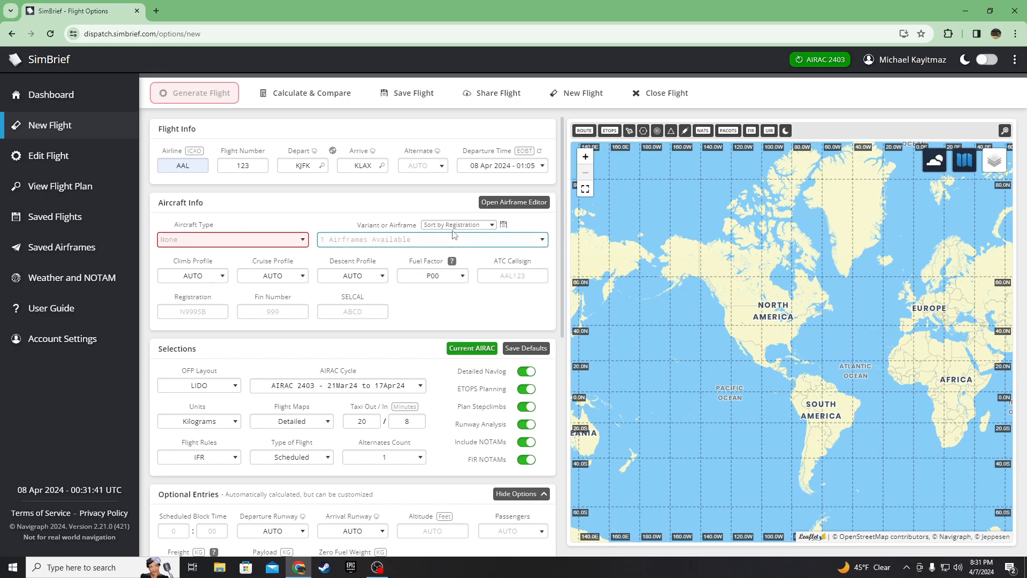
left_click_drag(220, 224, 181, 225)
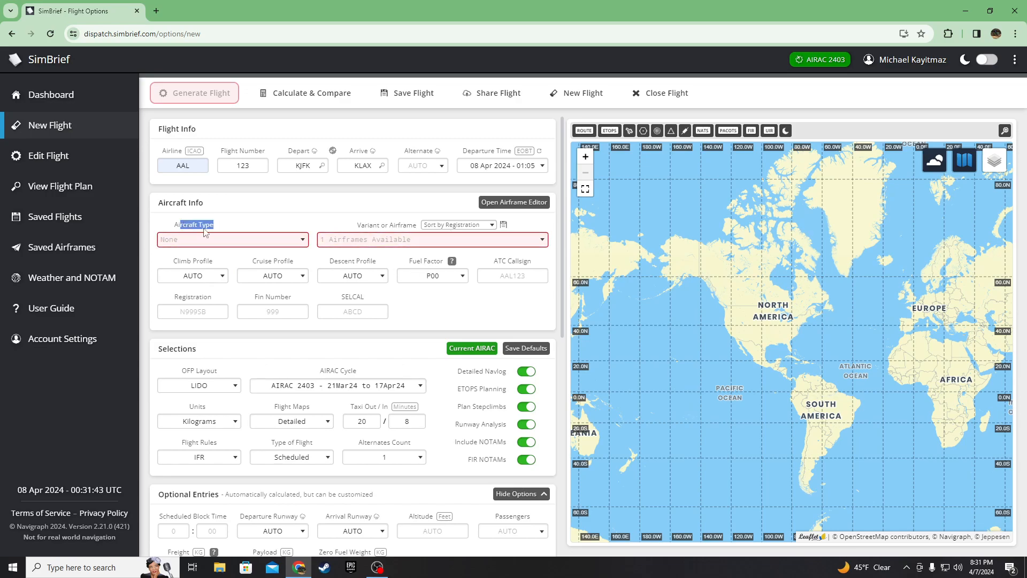
- Browse the available aircraft types and choose A339 - A330-900 for the flight
left_click(229, 239)
scroll(233, 292, "down", 5)
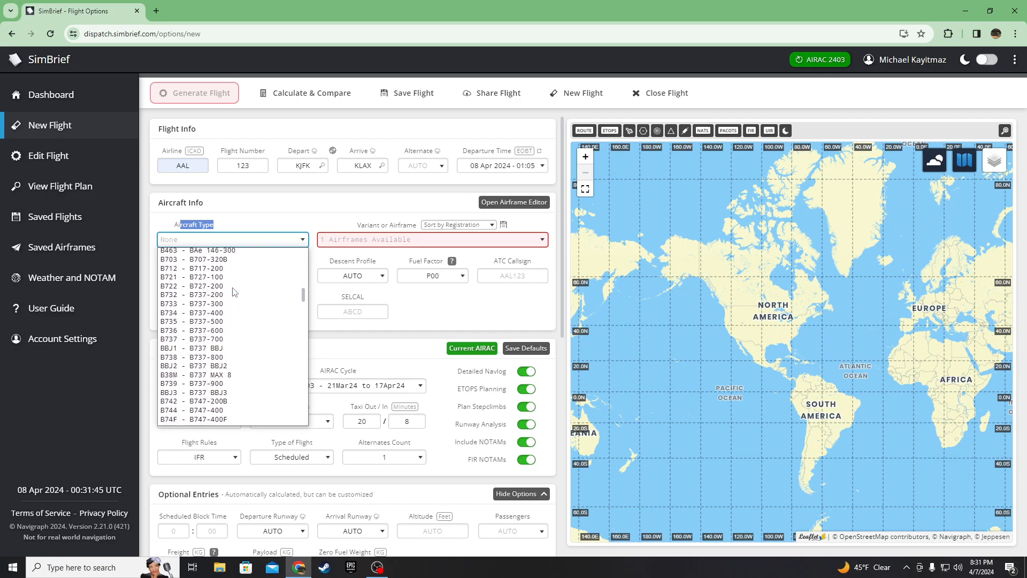
scroll(234, 291, "down", 5)
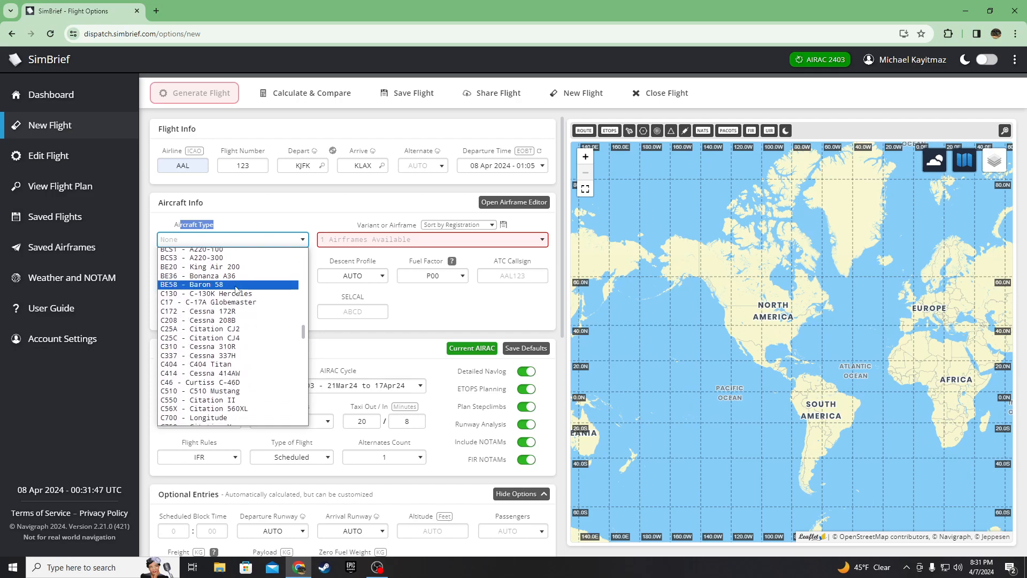
scroll(238, 293, "up", 10)
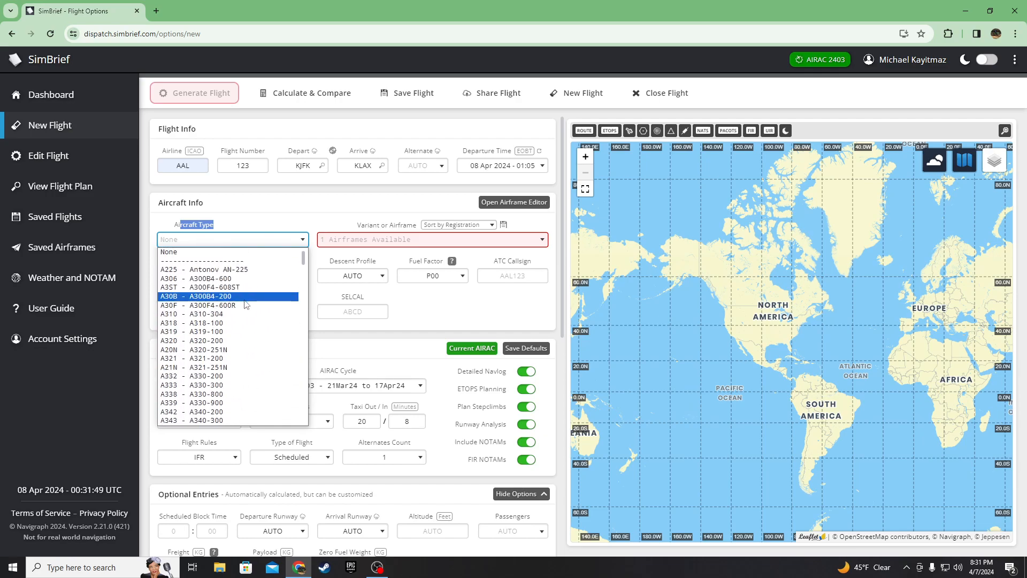
scroll(243, 303, "down", 4)
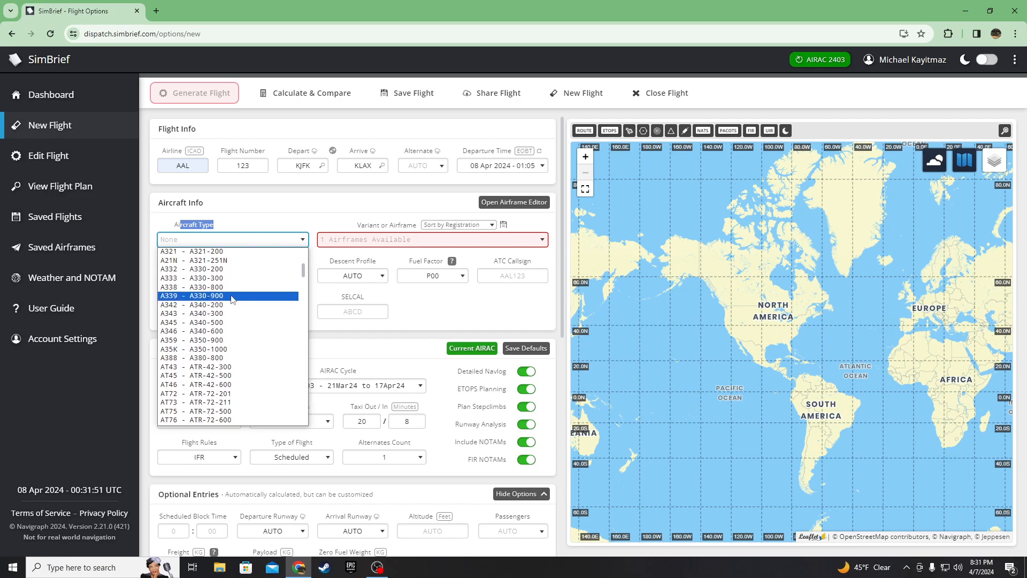
scroll(225, 299, "down", 8)
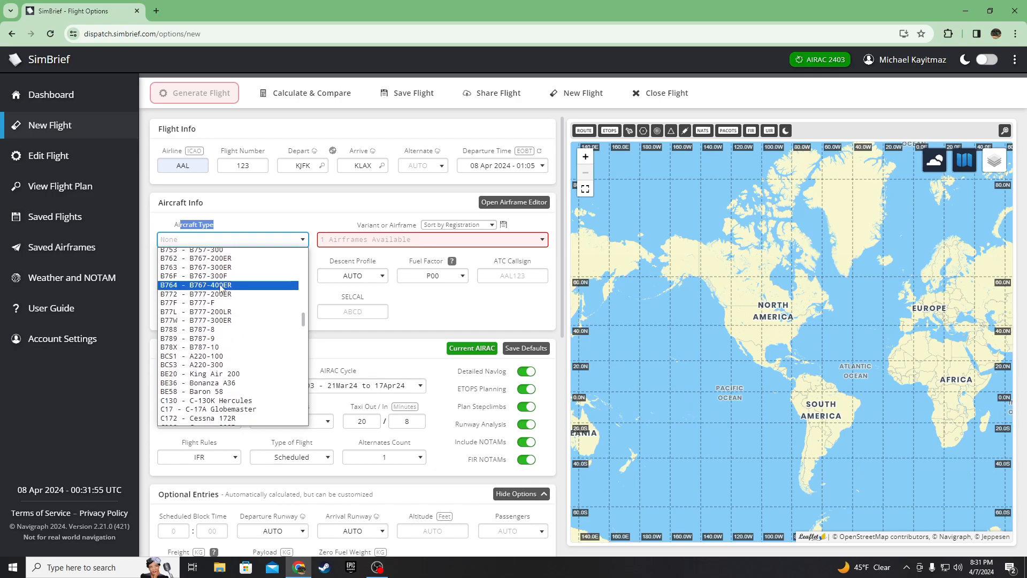
scroll(230, 305, "up", 4)
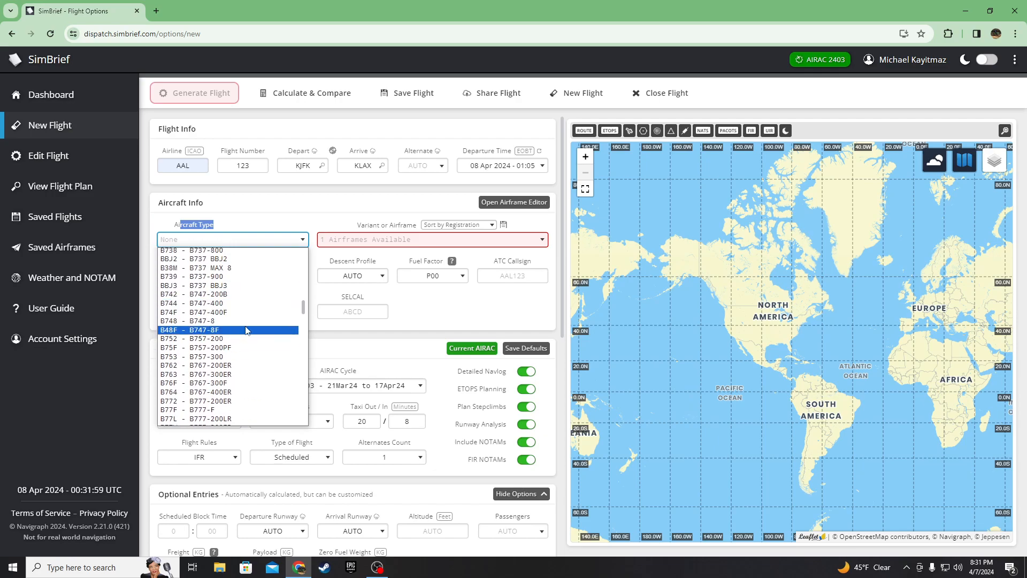
scroll(248, 335, "up", 6)
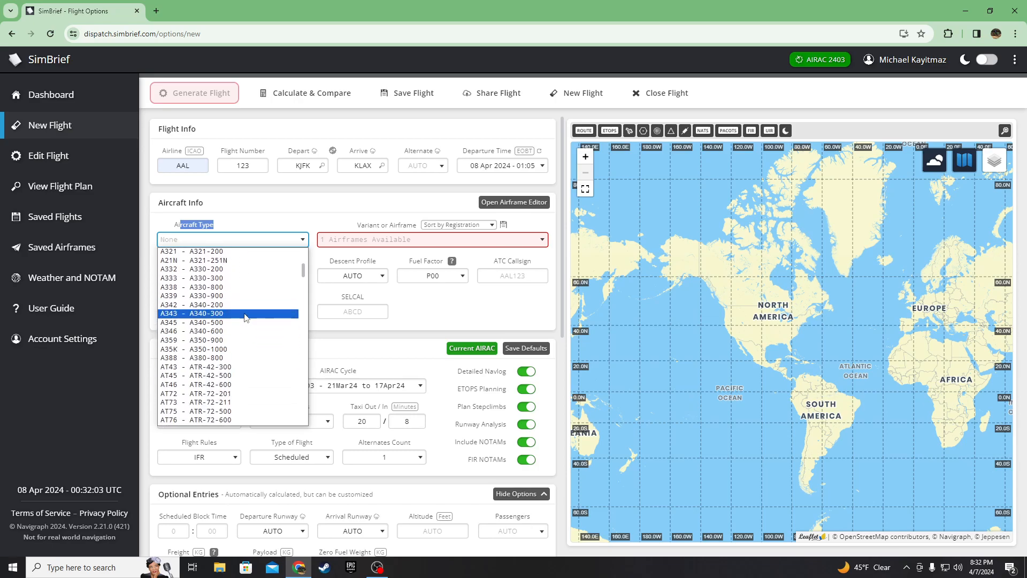
left_click(246, 296)
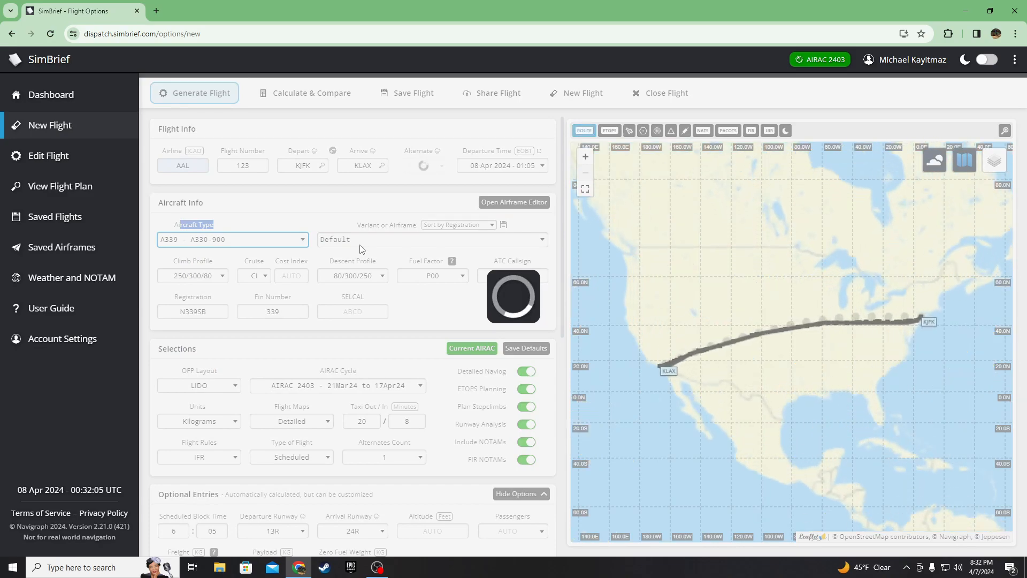
left_click(264, 229)
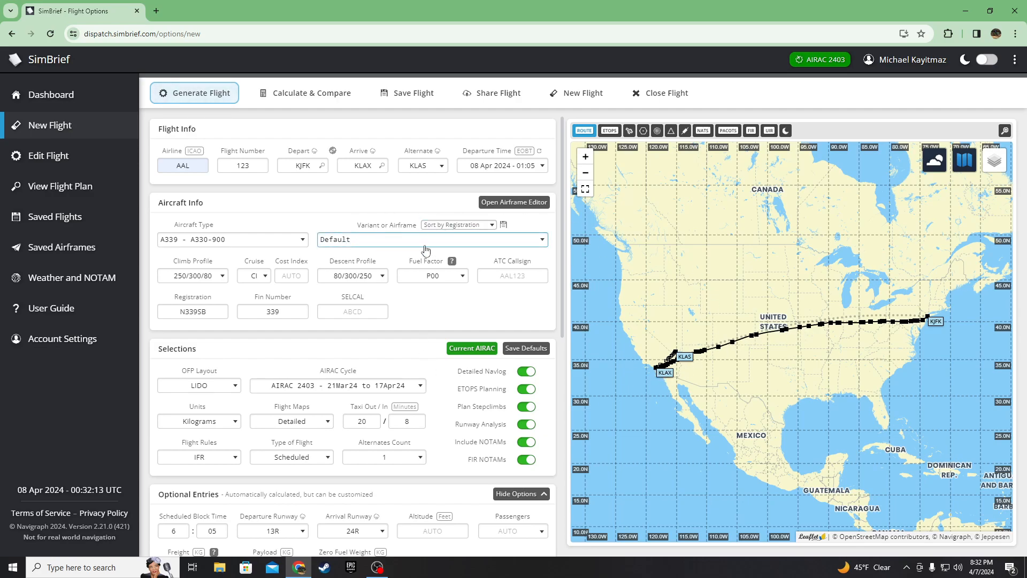
- Choose the Headwind Simulations (MSFS) - A339X airframe for the aircraft
left_click(406, 243)
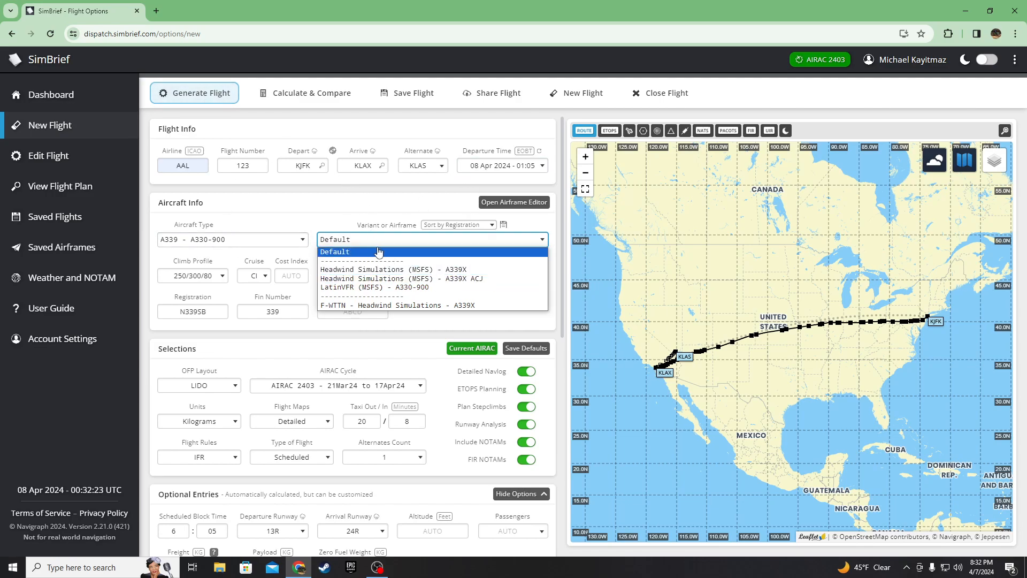
left_click(393, 270)
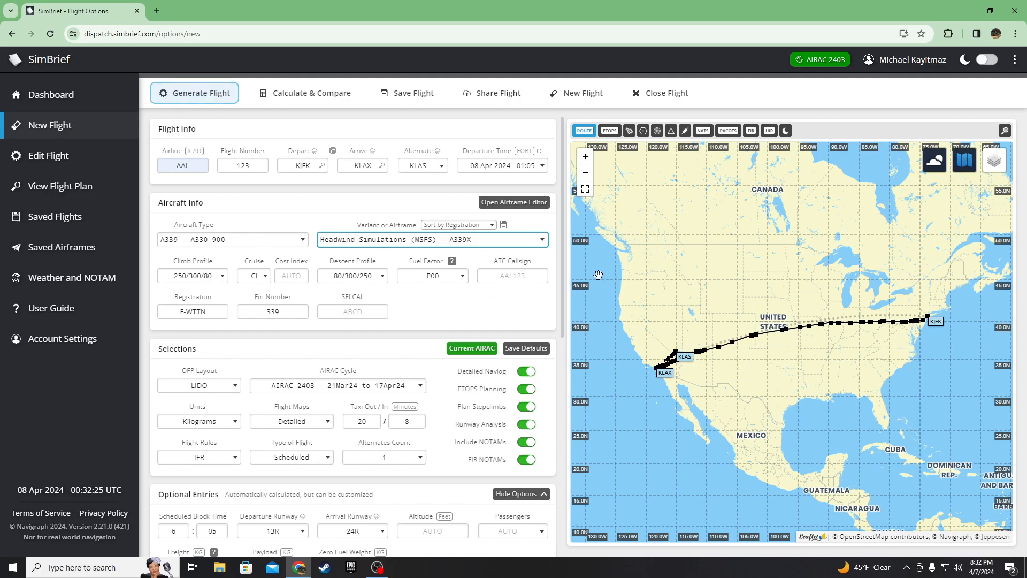
left_click(463, 241)
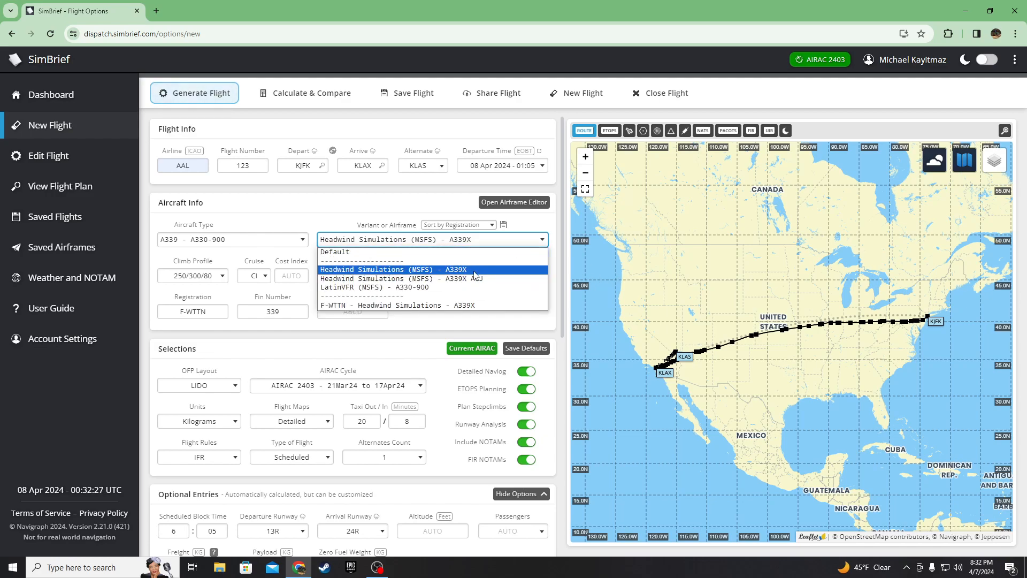
left_click(473, 272)
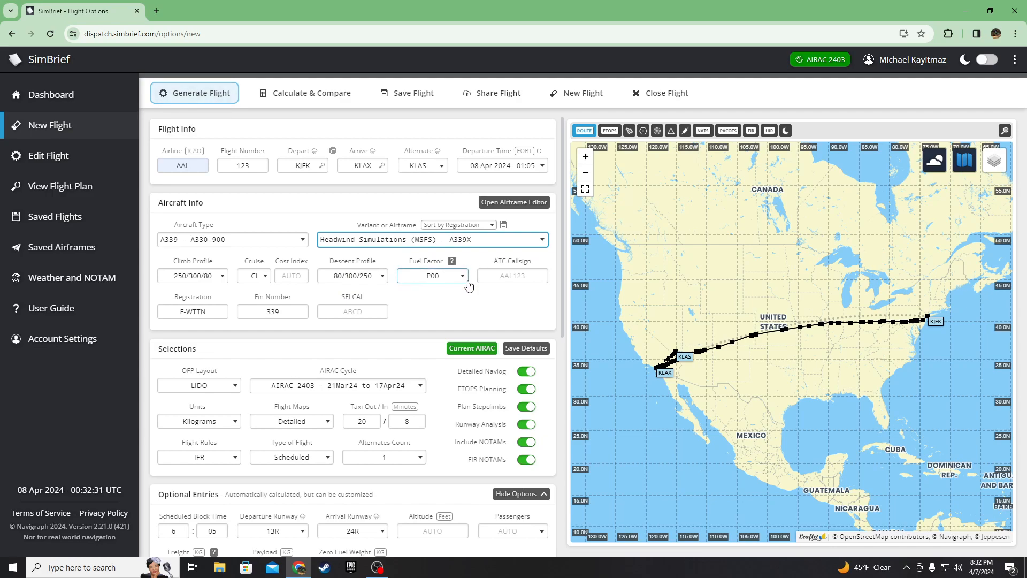
- Review the aircraft's profile, ATC callsign and registration fields, keeping the cruise mode on CI
scroll(301, 278, "down", 1)
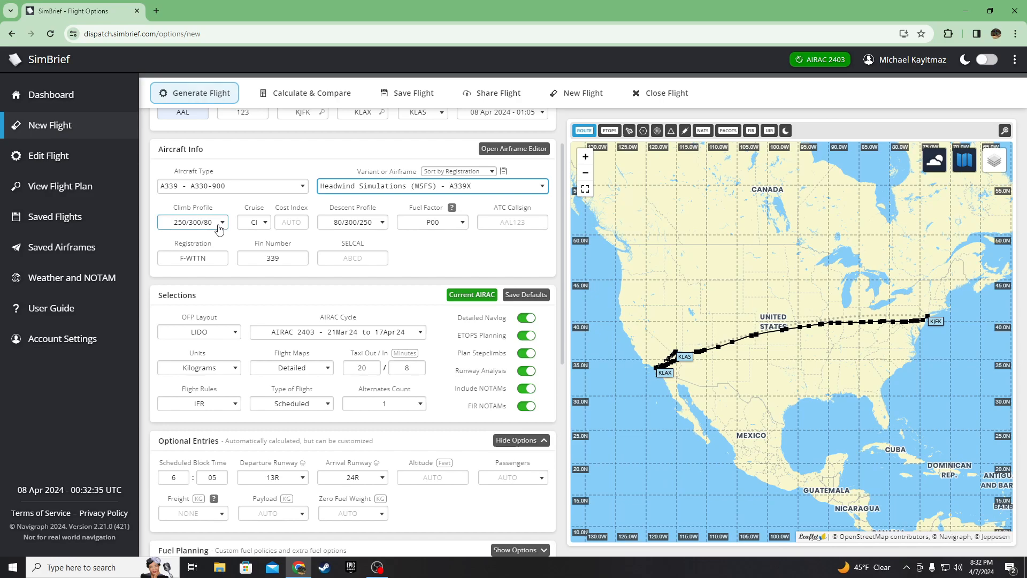
left_click(262, 222)
left_click(265, 236)
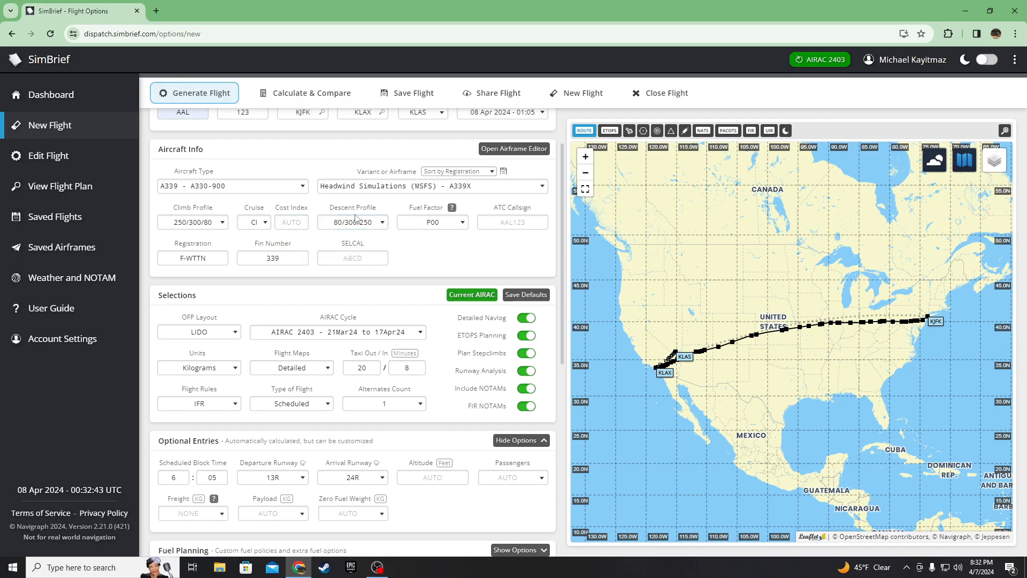
scroll(342, 241, "up", 1)
scroll(345, 245, "down", 1)
scroll(346, 246, "down", 1)
left_click(533, 170)
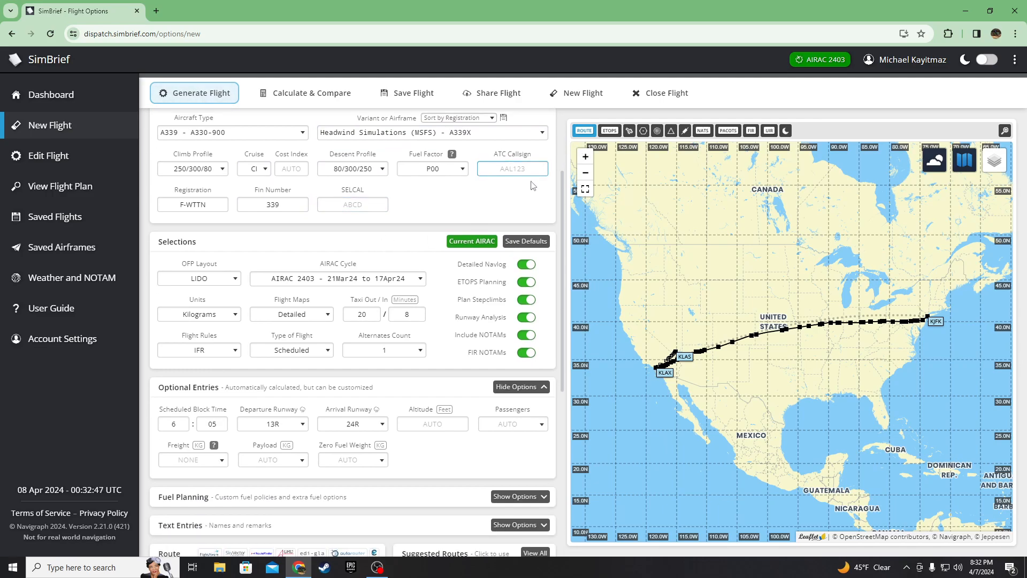
left_click(517, 185)
scroll(422, 249, "down", 1)
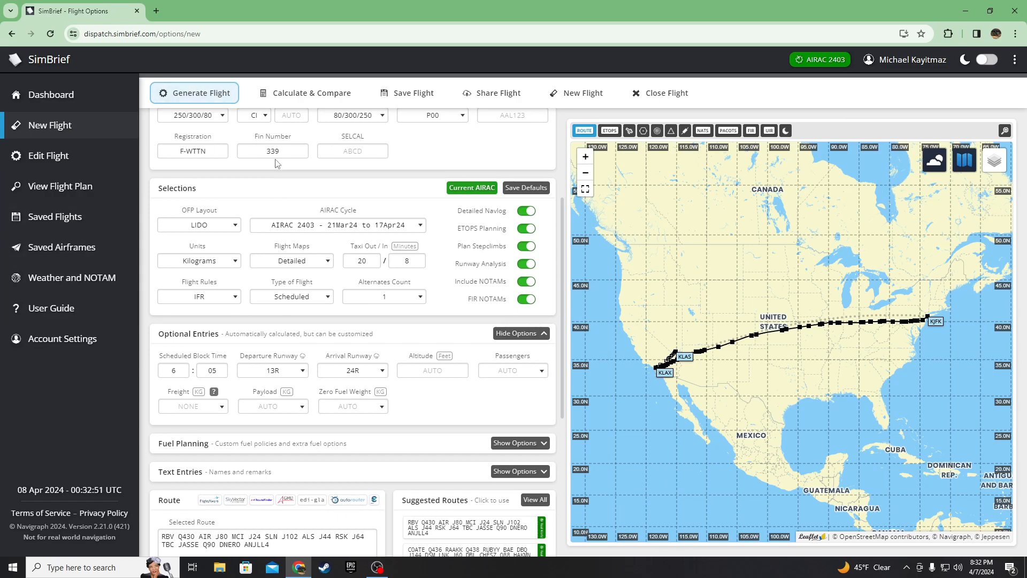
- Review the aircraft's registration, fin number and SELCAL fields without changing them
scroll(277, 163, "down", 1)
scroll(310, 199, "up", 1)
left_click_drag(175, 202, 207, 202)
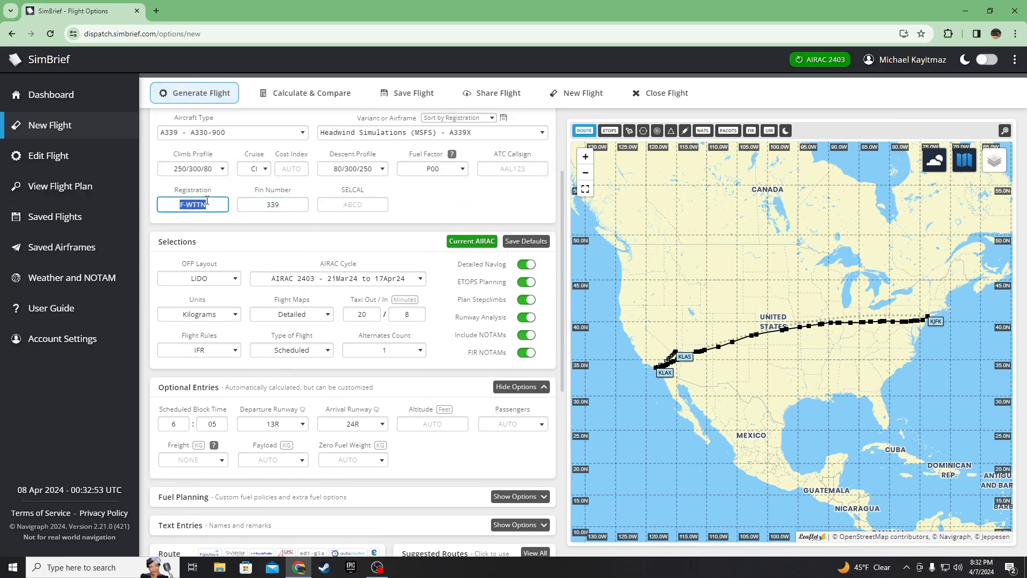
left_click(301, 204)
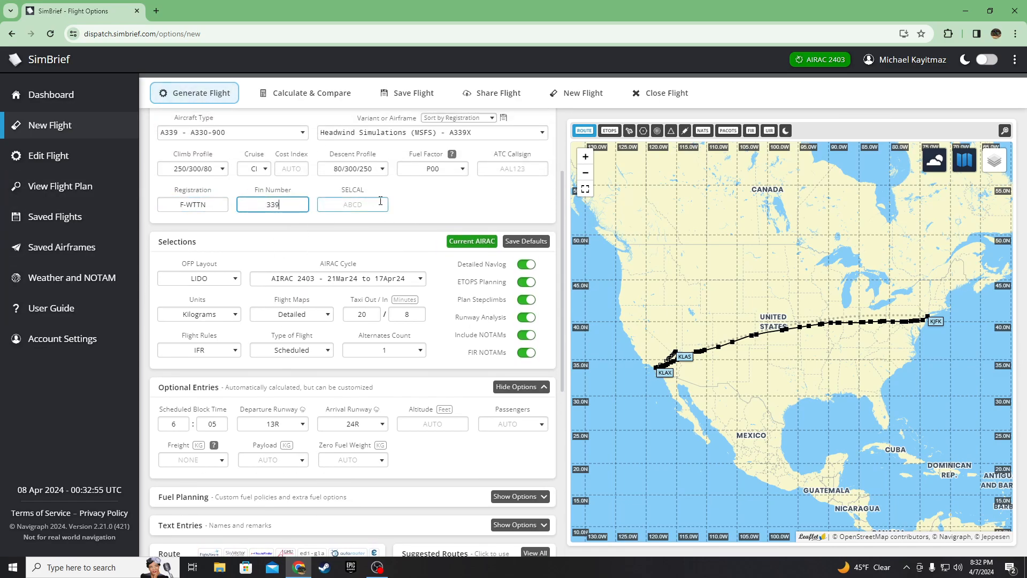
left_click(401, 212)
left_click(353, 205)
left_click(417, 203)
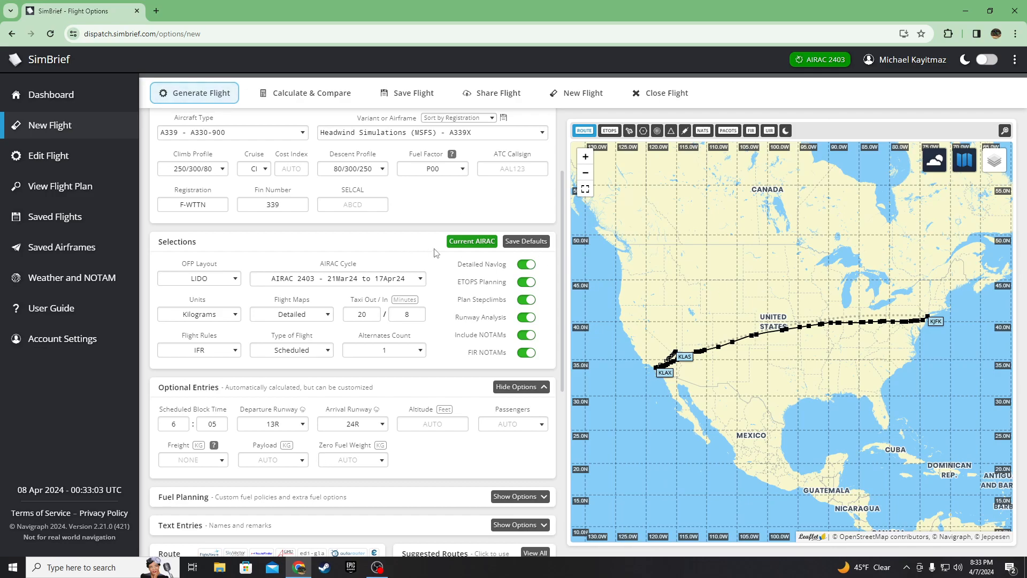
- Check the available flight rules and keep the flight on IFR
scroll(294, 350, "down", 1)
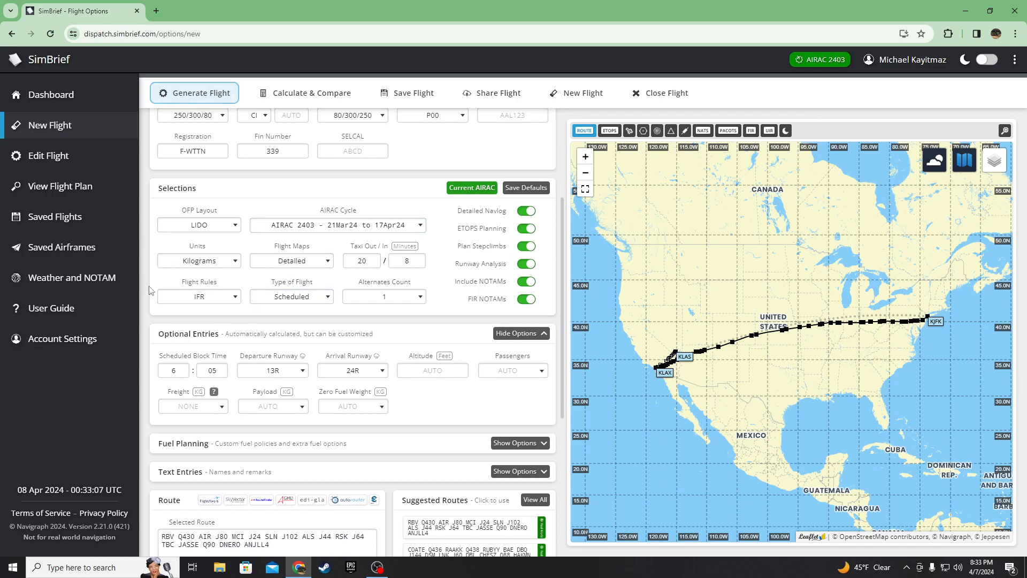
left_click(205, 297)
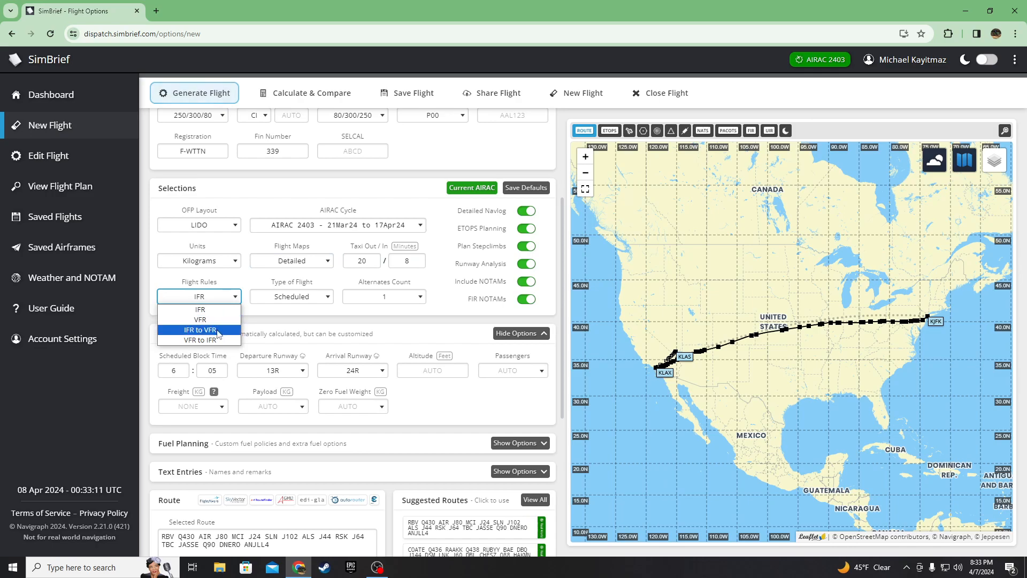
left_click(236, 310)
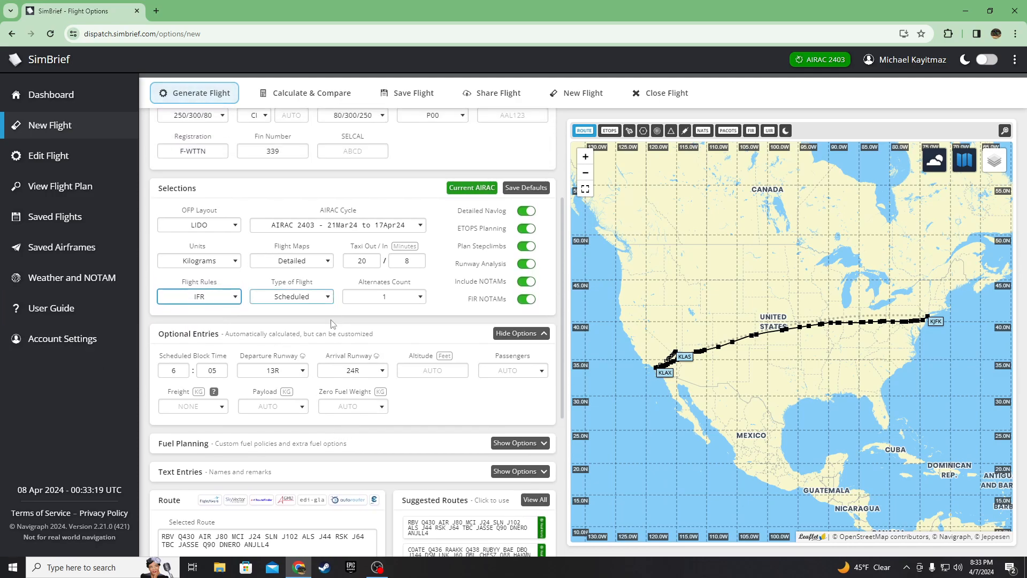
left_click(415, 338)
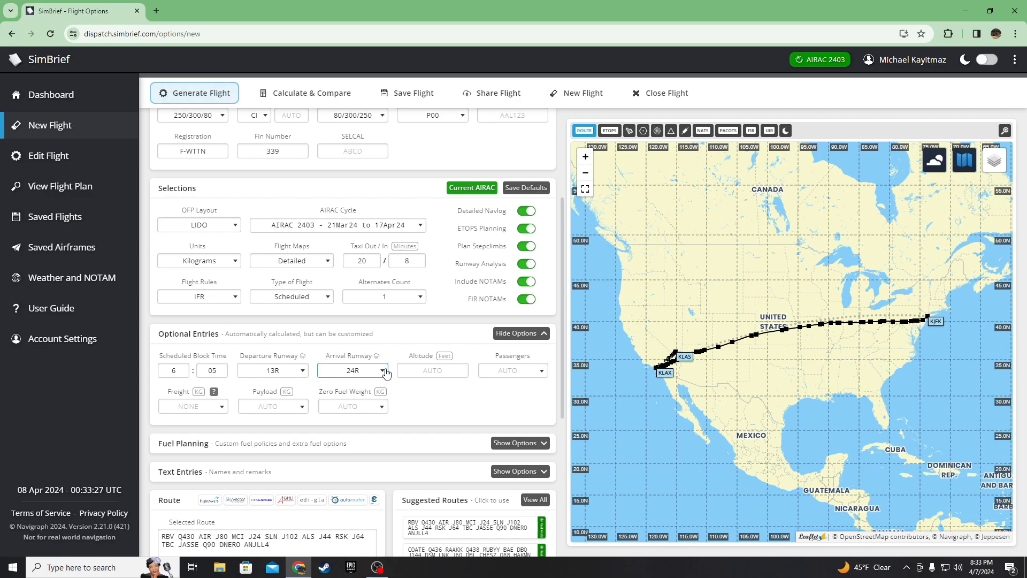
- Review the optional runway, altitude, freight and payload entries, leaving them as they are
scroll(441, 321, "down", 4)
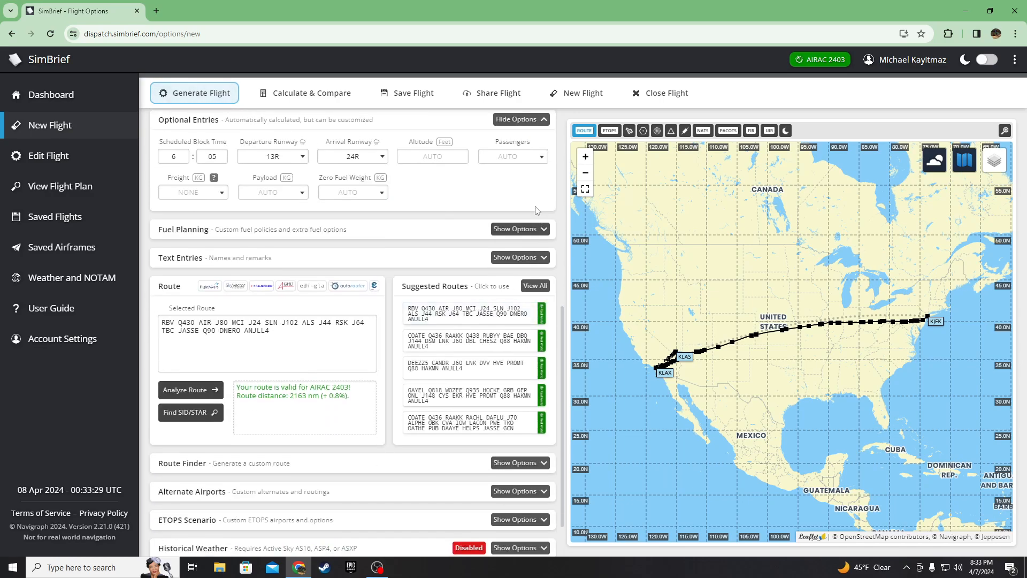
scroll(455, 159, "up", 2)
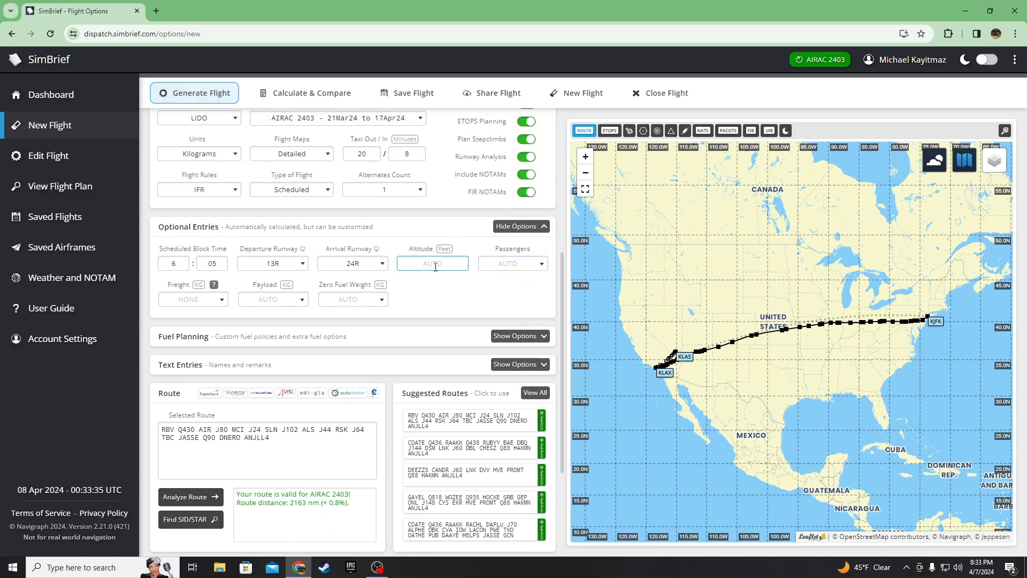
scroll(471, 279, "up", 1)
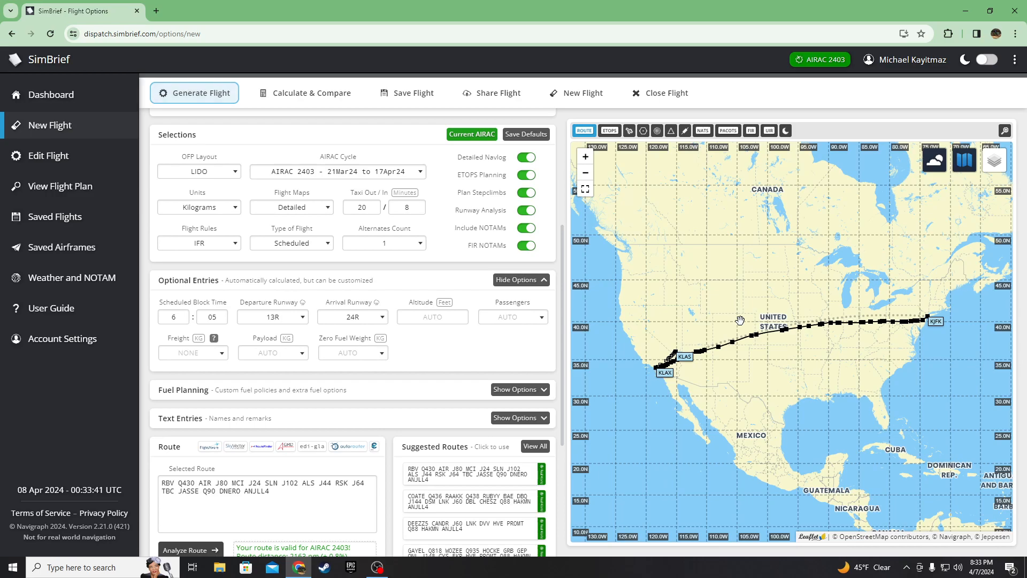
scroll(180, 238, "down", 2)
double_click(178, 233)
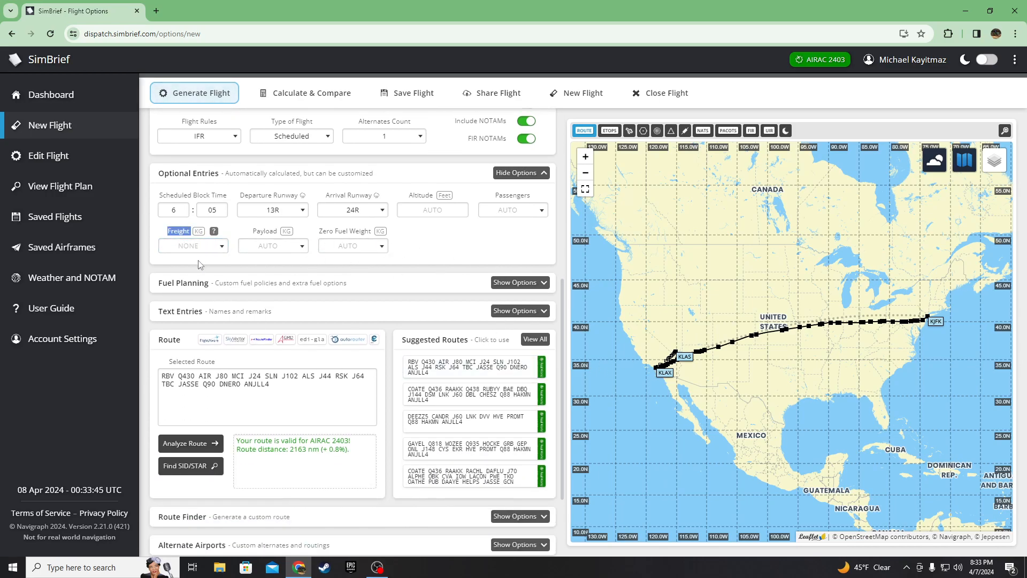
left_click(438, 251)
scroll(368, 372, "down", 1)
- Compare the suggested routes on the map and return to the first one, starting RBV Q430 AIR J80 MCI
left_click_drag(340, 348, 131, 301)
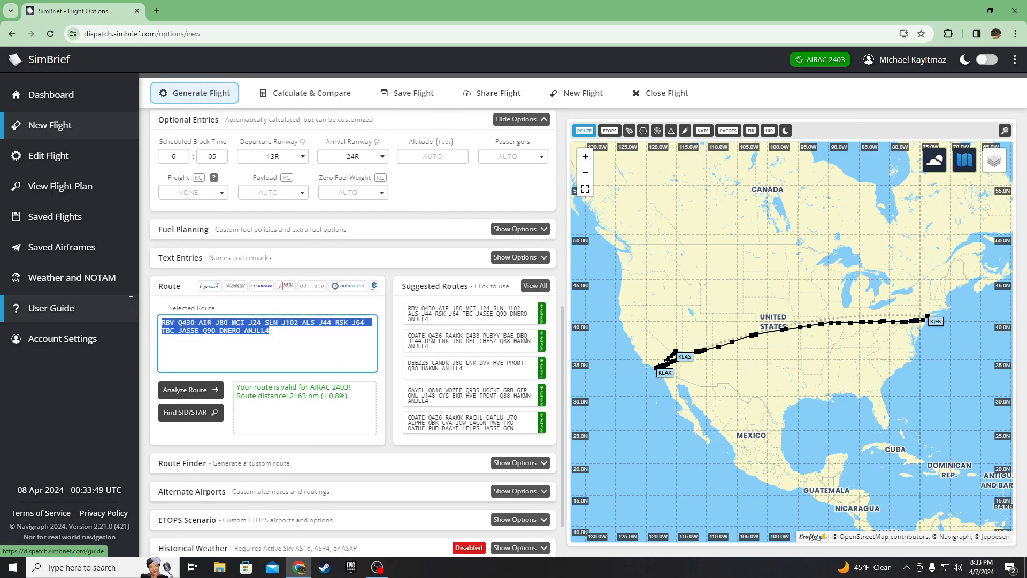
left_click(313, 335)
scroll(408, 325, "down", 1)
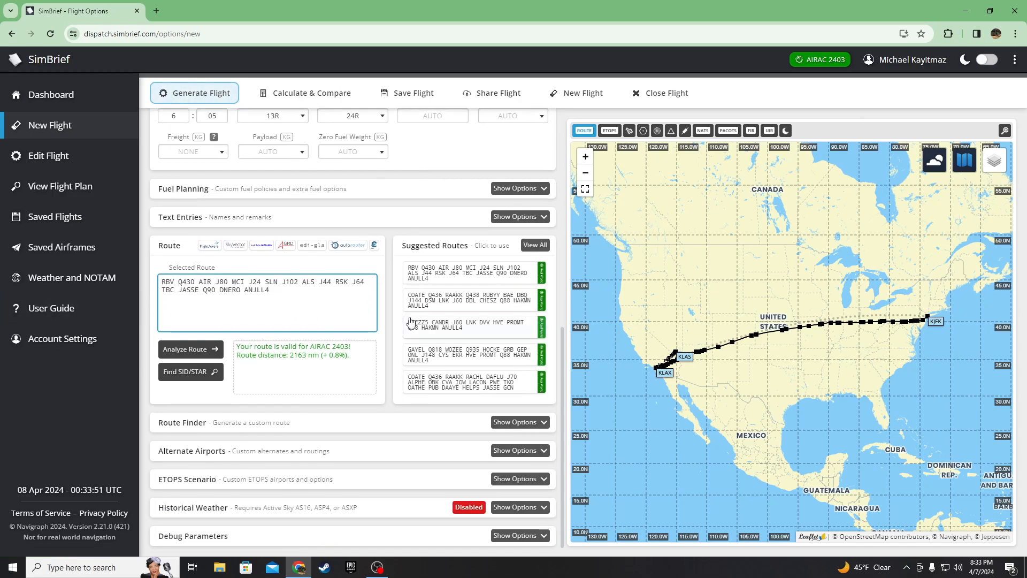
left_click(514, 279)
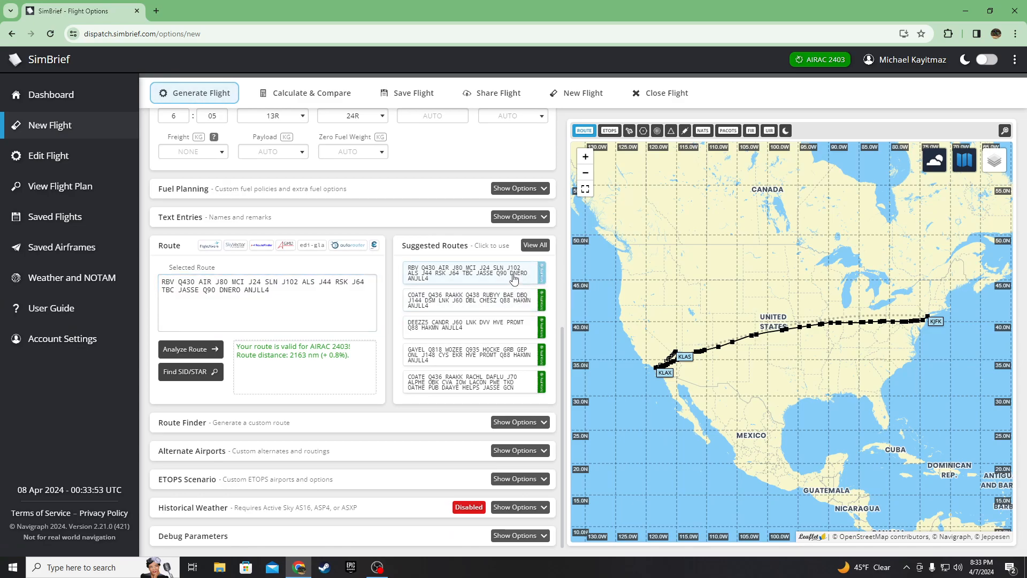
left_click(516, 300)
left_click(522, 327)
left_click(524, 346)
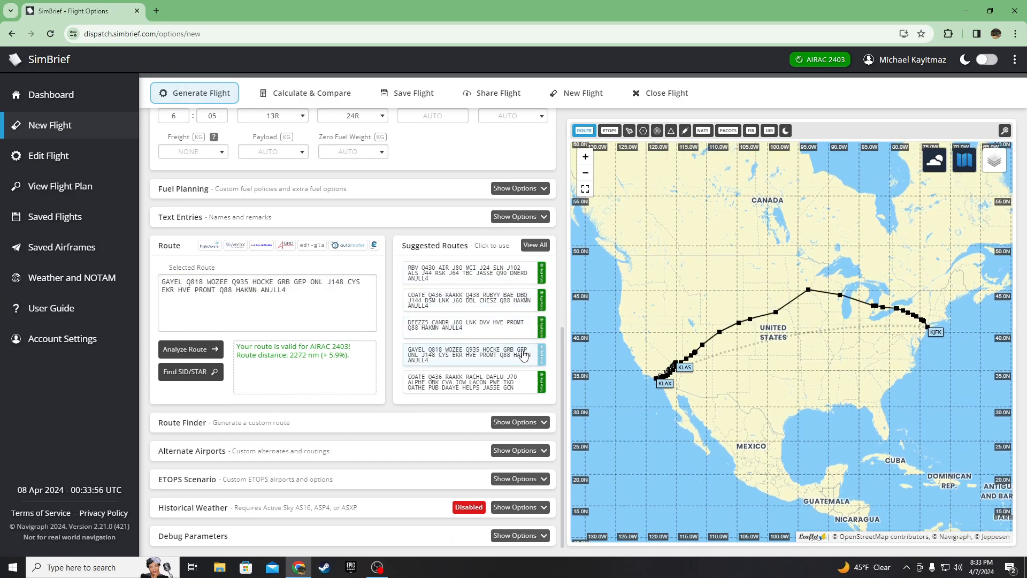
left_click(508, 282)
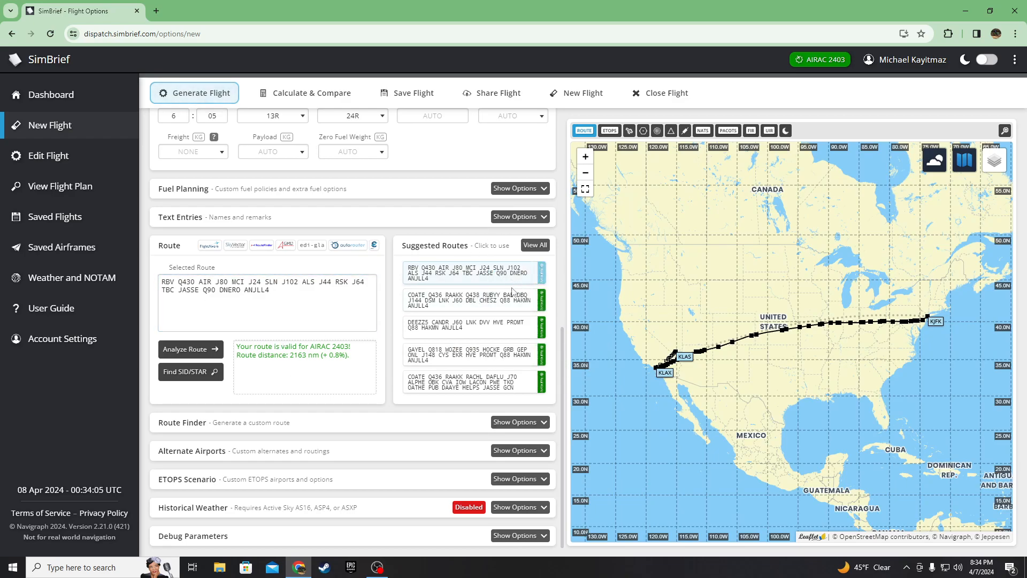
left_click(492, 355)
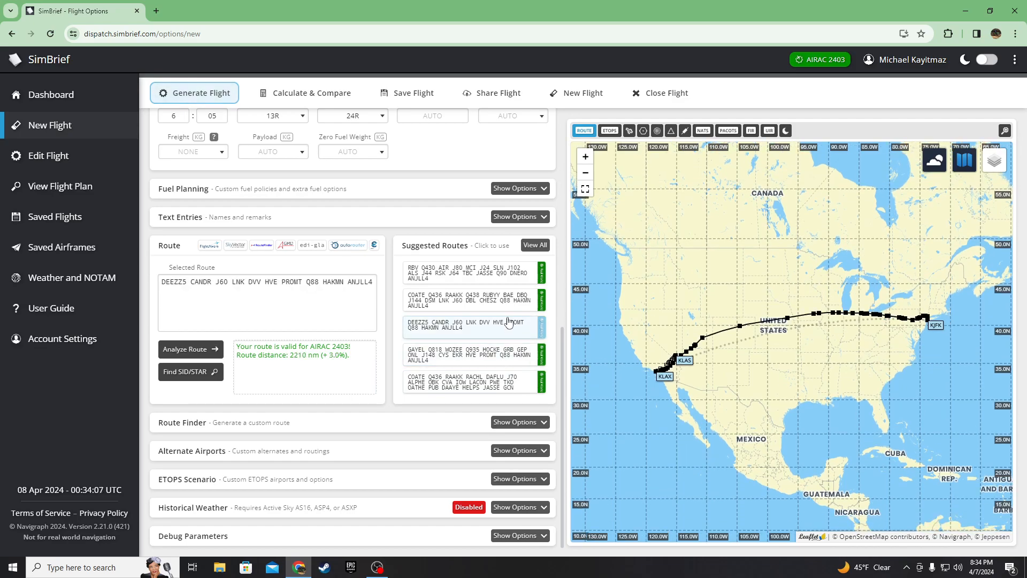
left_click(471, 273)
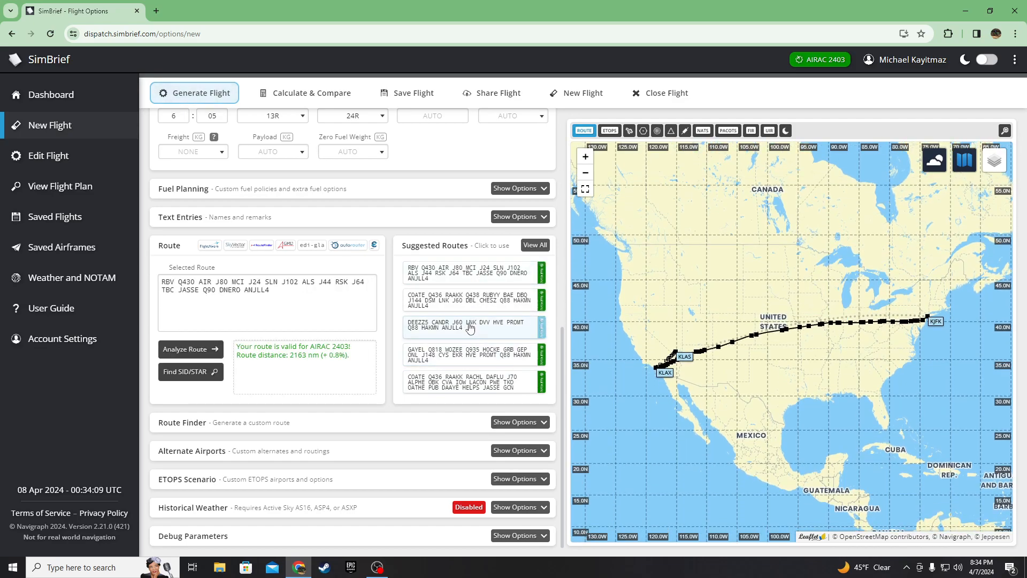
- Check the flight info, aircraft, selections and route entries once more and generate the flight plan
scroll(396, 300, "up", 8)
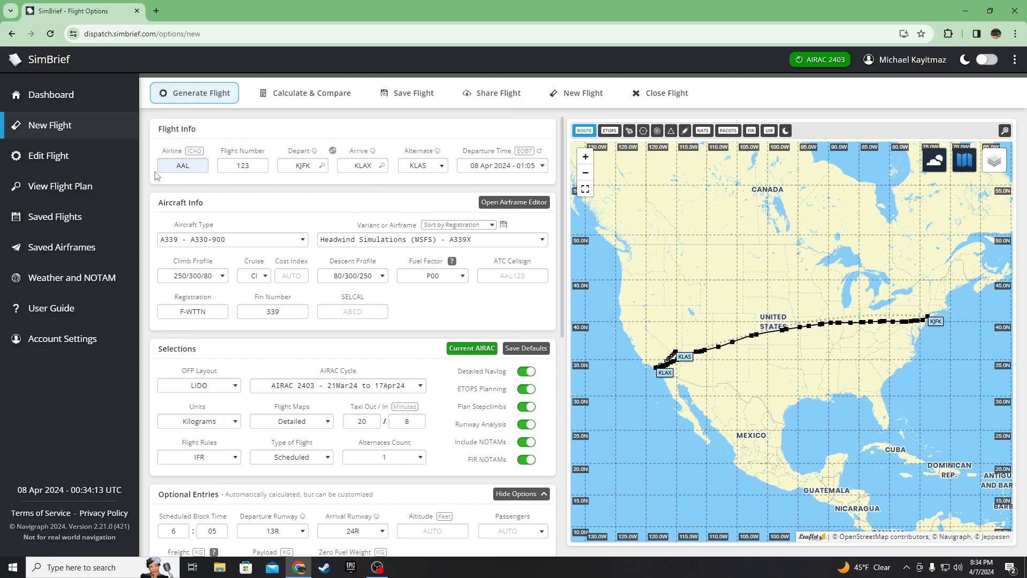
double_click(183, 166)
left_click_drag(166, 223, 419, 311)
scroll(419, 312, "down", 4)
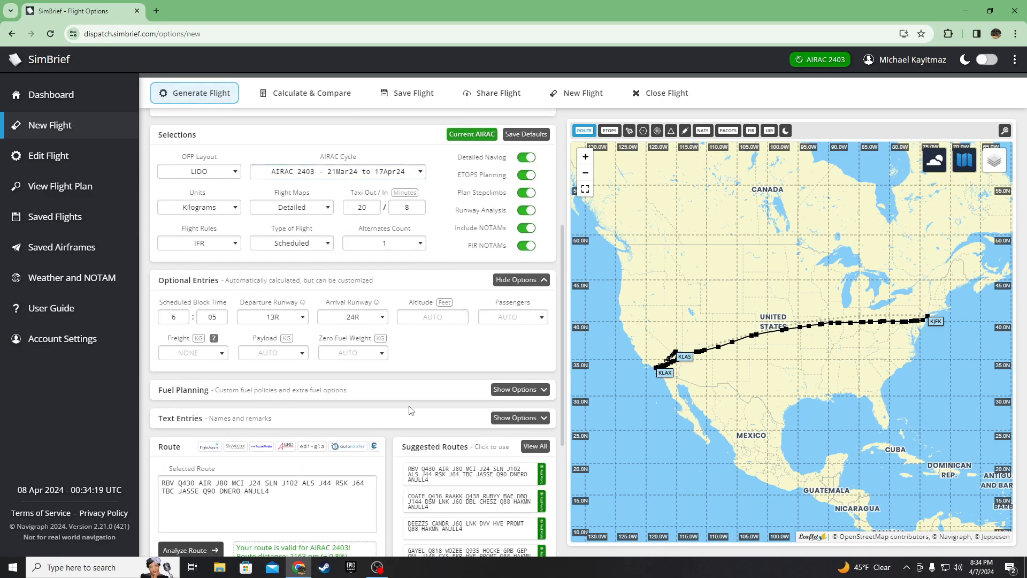
scroll(438, 354, "down", 2)
scroll(444, 375, "down", 1)
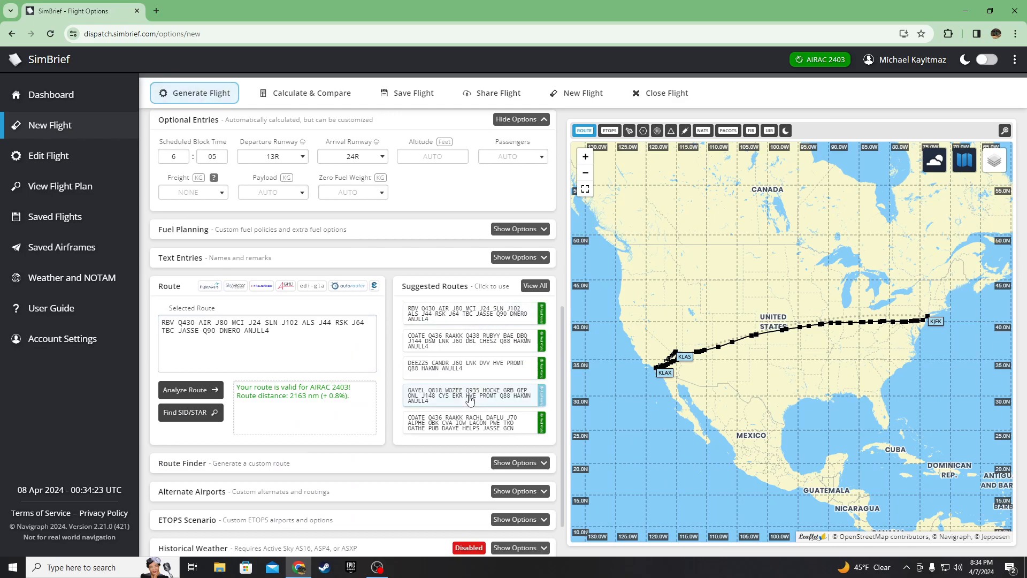
scroll(470, 399, "up", 7)
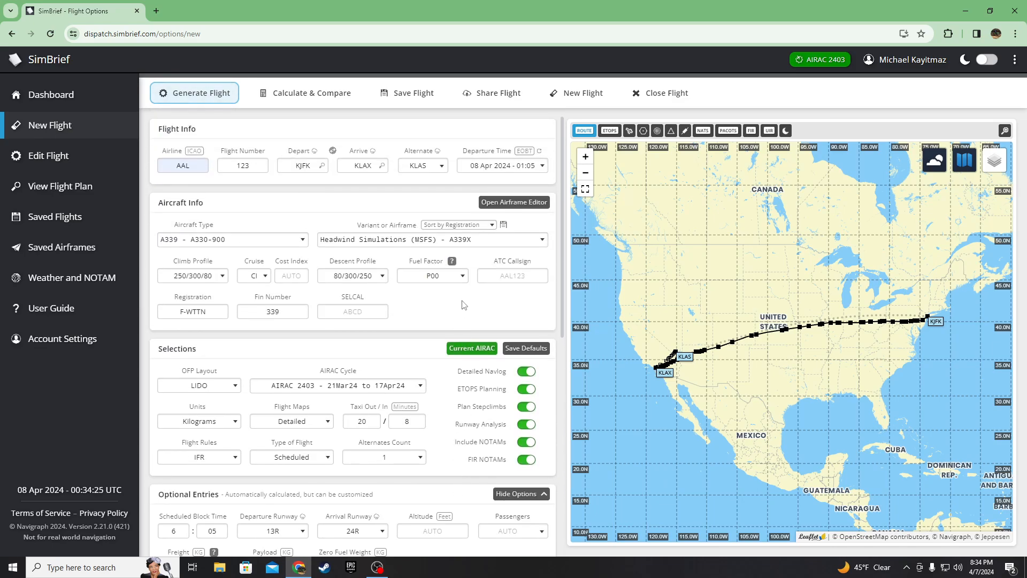
left_click(219, 95)
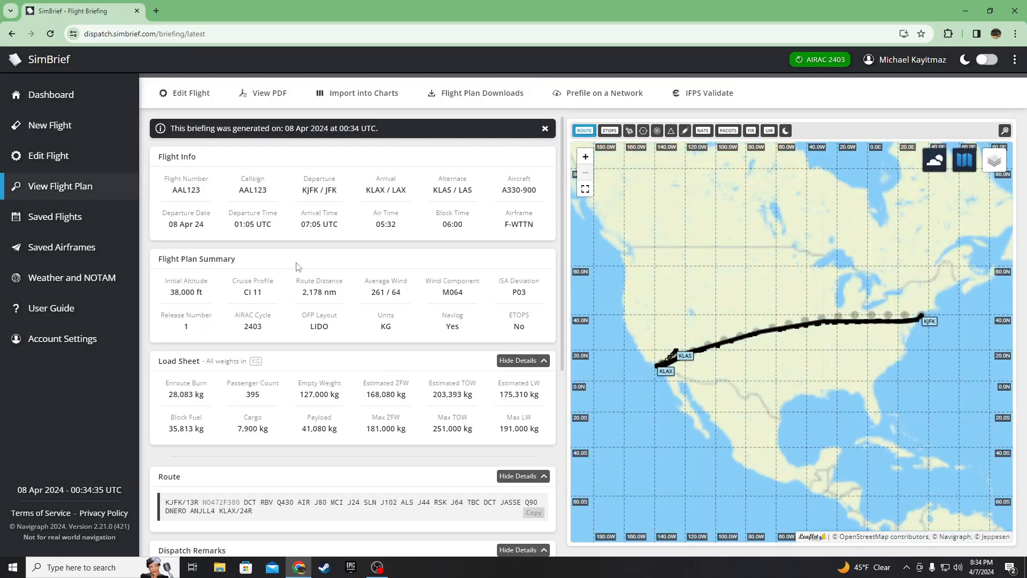
- Look through the sections of the generated briefing, from flight info down to the plan downloads
scroll(205, 208, "down", 1)
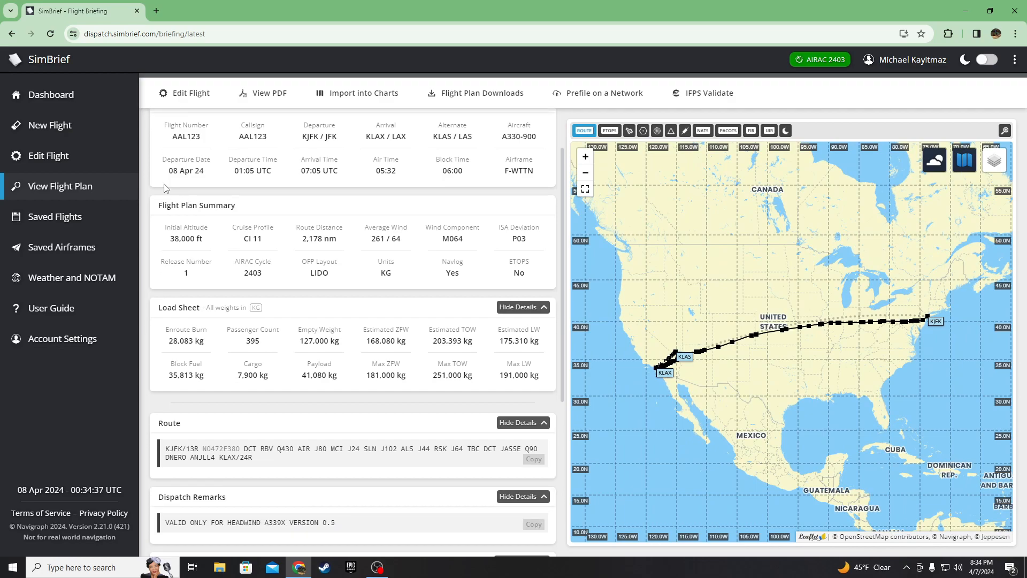
scroll(432, 367, "down", 5)
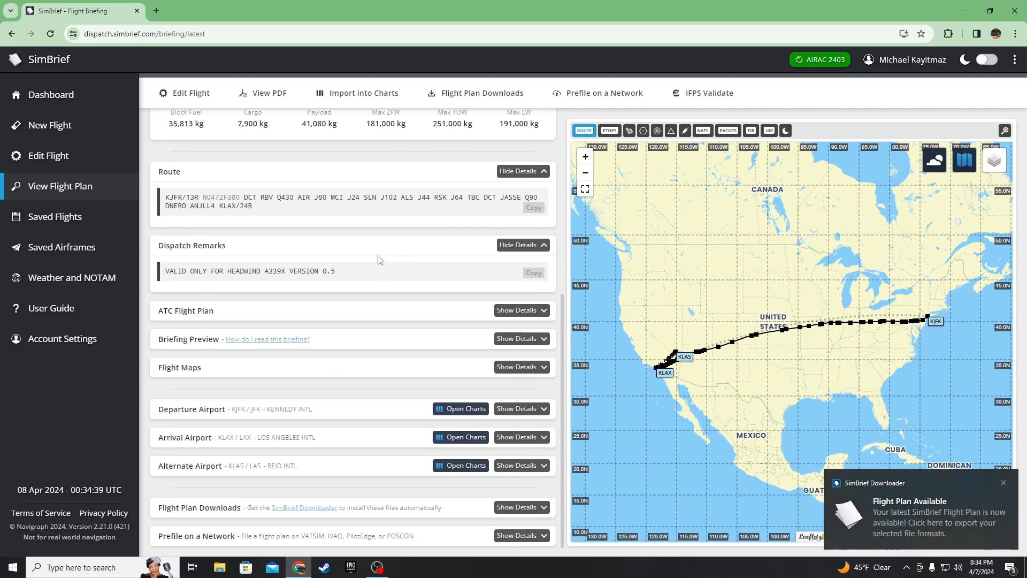
scroll(380, 261, "up", 3)
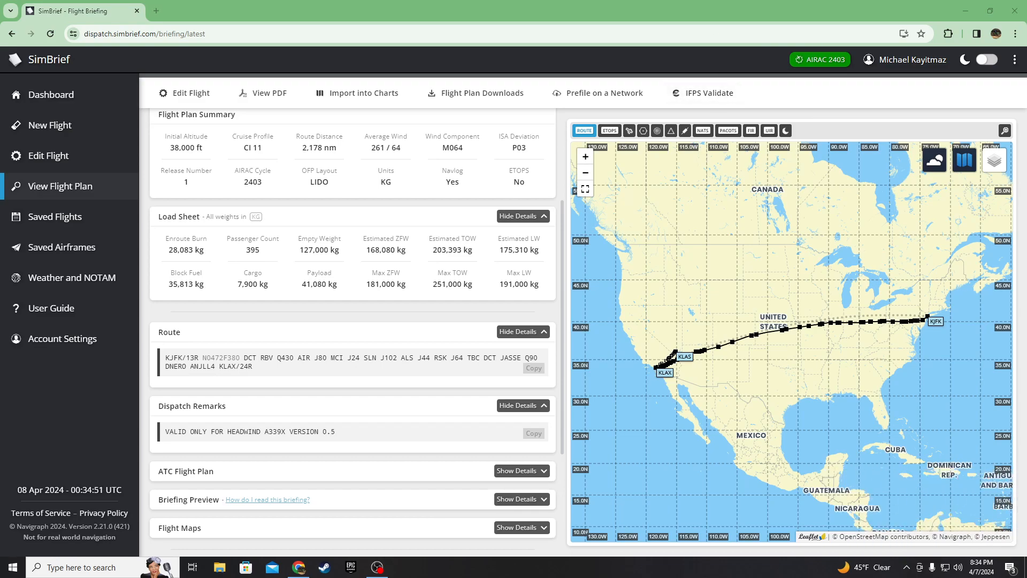
- Open the PDF version of the flight plan, skim its pages and return to the briefing page
left_click(267, 95)
scroll(530, 182, "down", 20)
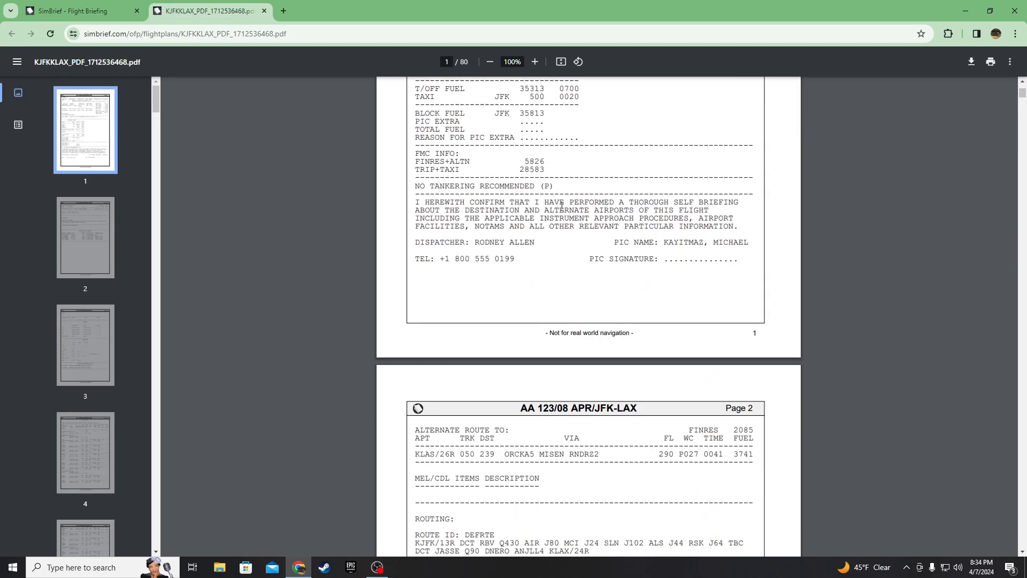
scroll(536, 159, "down", 8)
scroll(370, 206, "up", 20)
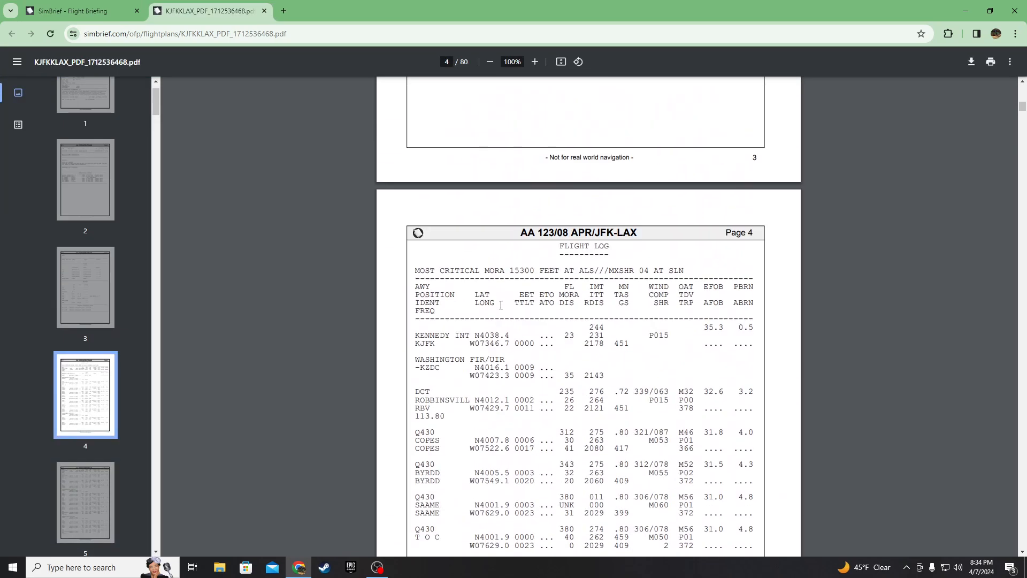
left_click(80, 11)
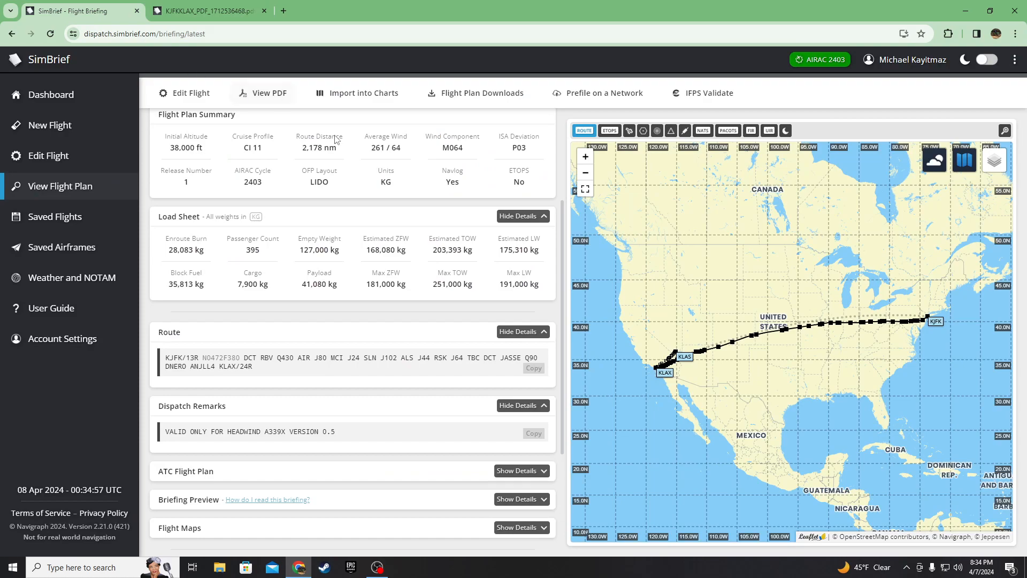
- Review the briefing's flight info, including flight number, callsign, departure, arrival and alternate airports
scroll(427, 292, "up", 3)
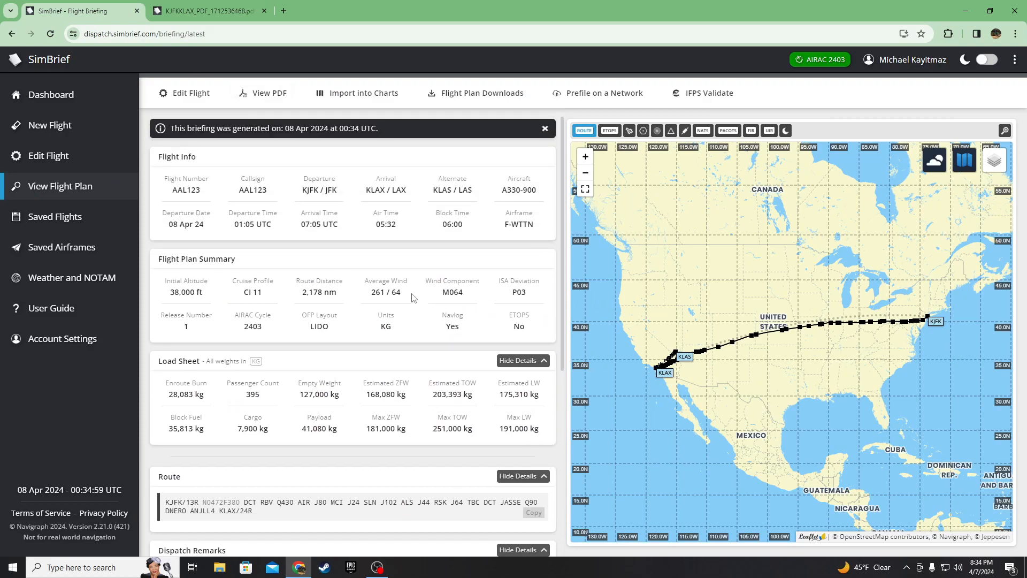
left_click_drag(178, 182, 515, 236)
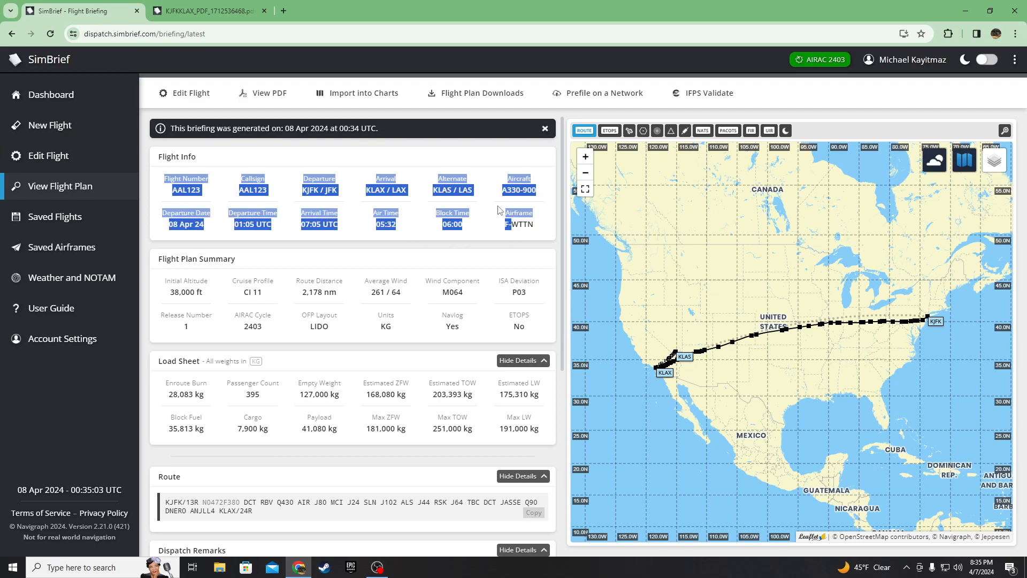
left_click(260, 209)
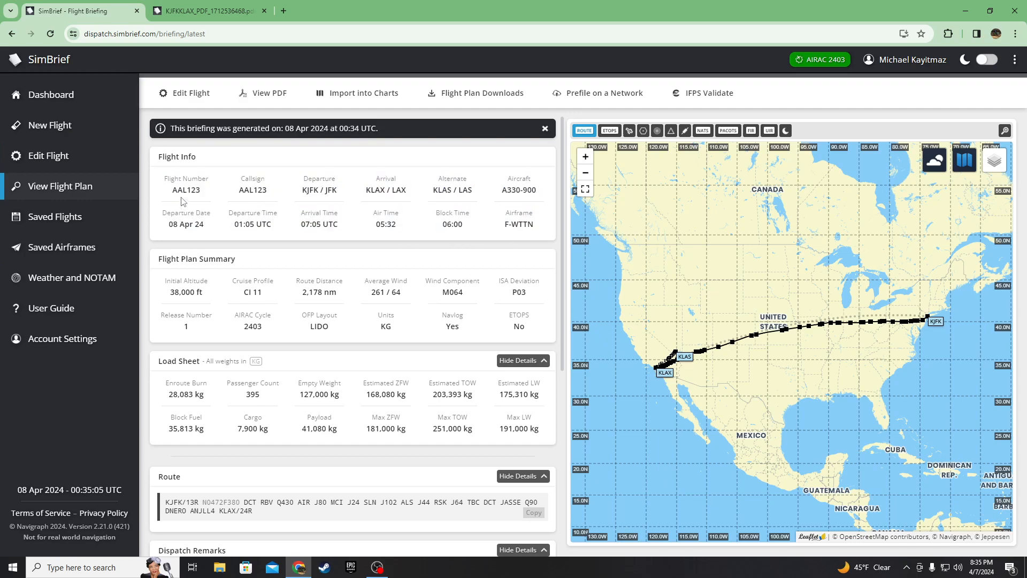
scroll(182, 201, "down", 1)
left_click_drag(171, 136, 437, 140)
left_click(314, 136)
left_click(423, 142)
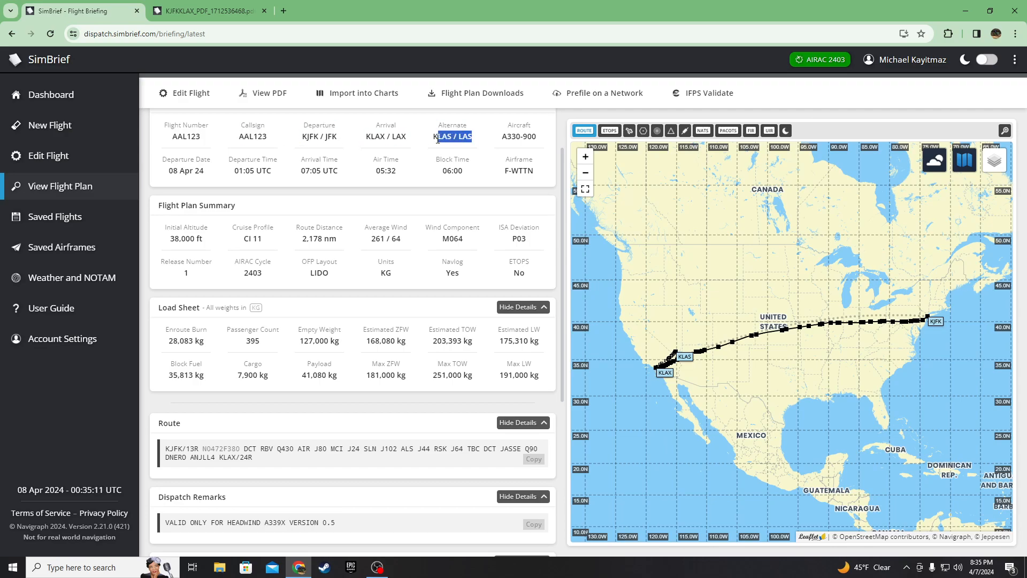
left_click(498, 146)
- Examine the initial altitude in the flight plan summary and the weights and fuel in the load sheet
left_click_drag(204, 246, 168, 243)
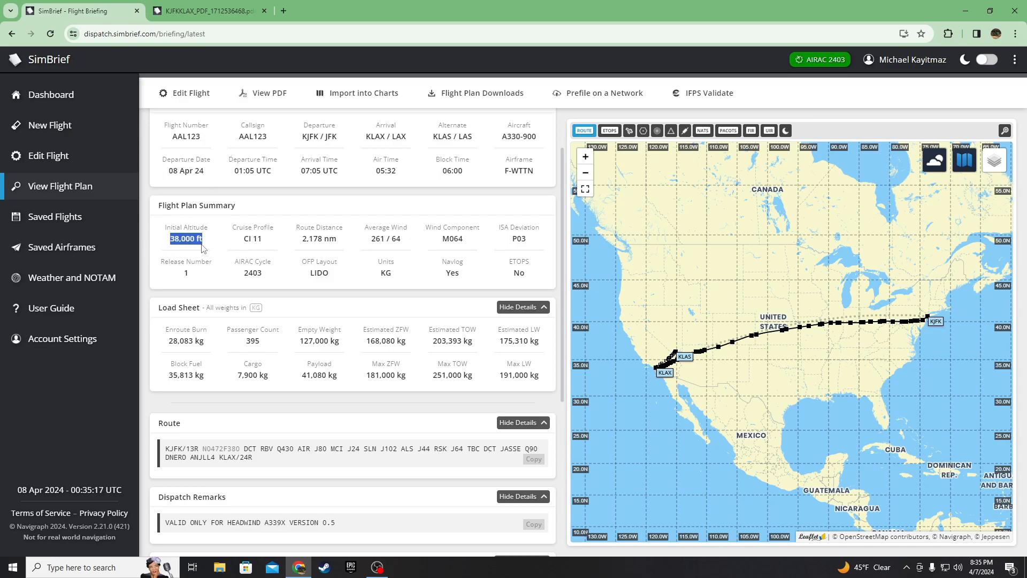
left_click(210, 247)
triple_click(178, 241)
scroll(331, 258, "down", 1)
scroll(391, 271, "up", 1)
scroll(343, 293, "down", 1)
mouse_move(162, 281)
left_mouse_down()
mouse_move(406, 324)
mouse_move(548, 329)
left_mouse_up()
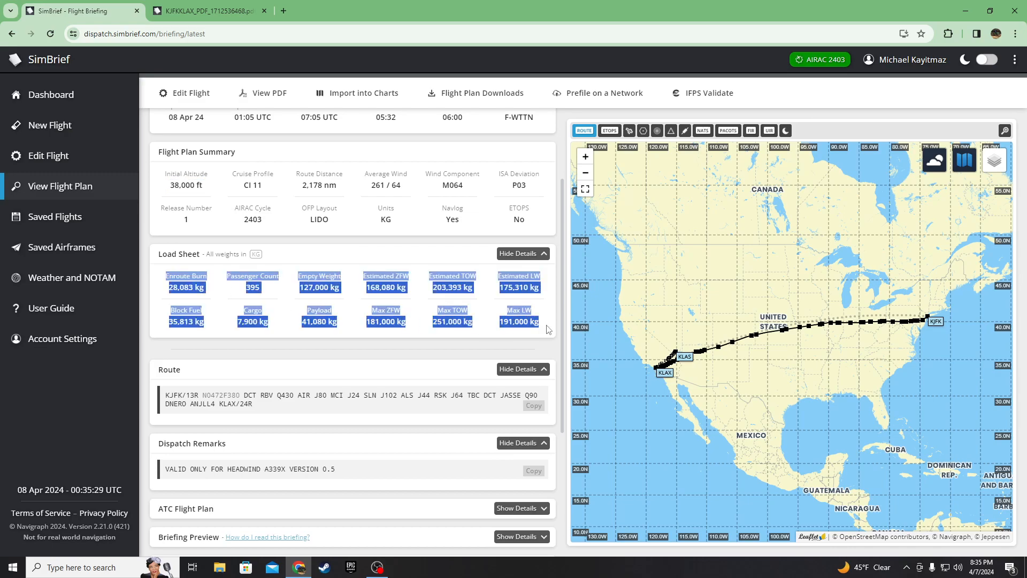
- Examine the load sheet again, highlighting its figures from passenger count through block fuel and the maximum weights
scroll(389, 304, "down", 1)
left_click(350, 246)
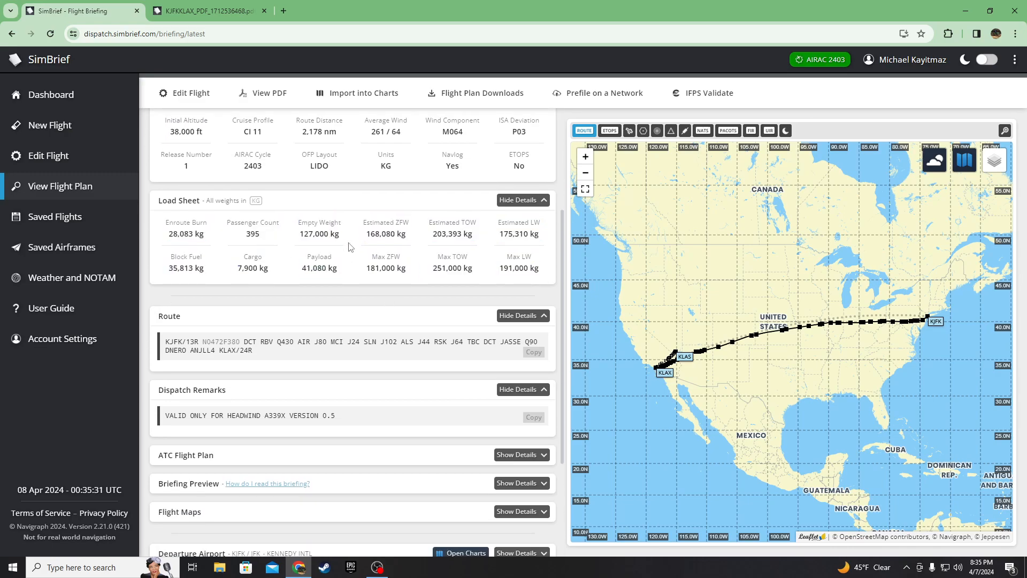
scroll(351, 246, "up", 1)
scroll(373, 245, "down", 3)
scroll(376, 188, "up", 3)
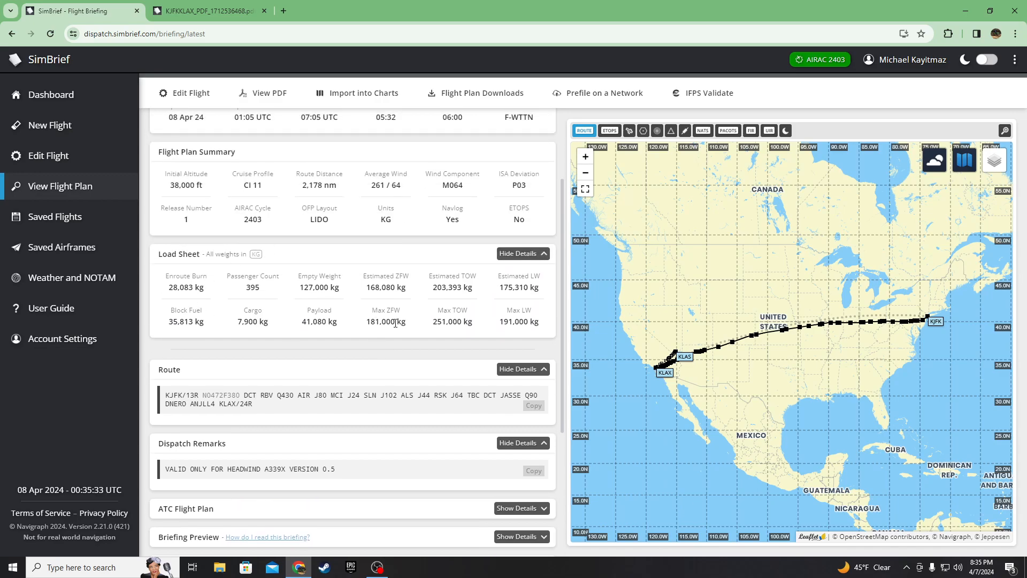
left_click_drag(530, 327, 247, 288)
scroll(342, 297, "down", 3)
scroll(369, 297, "up", 5)
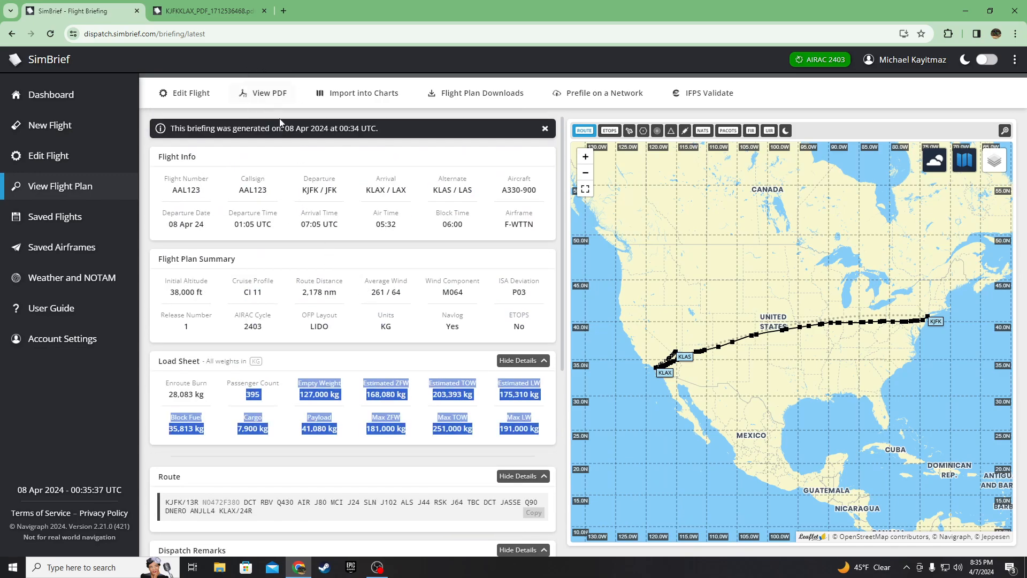
- Open the flight plan PDF again, skim the first ten pages, go back to page 1 and return to the briefing page
left_click(263, 94)
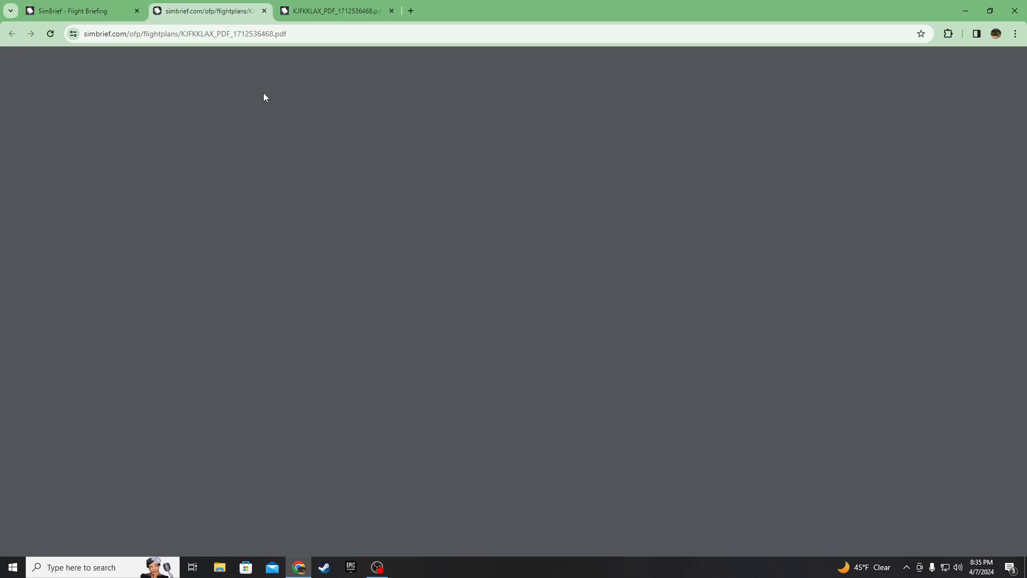
scroll(571, 203, "down", 10)
scroll(571, 203, "down", 20)
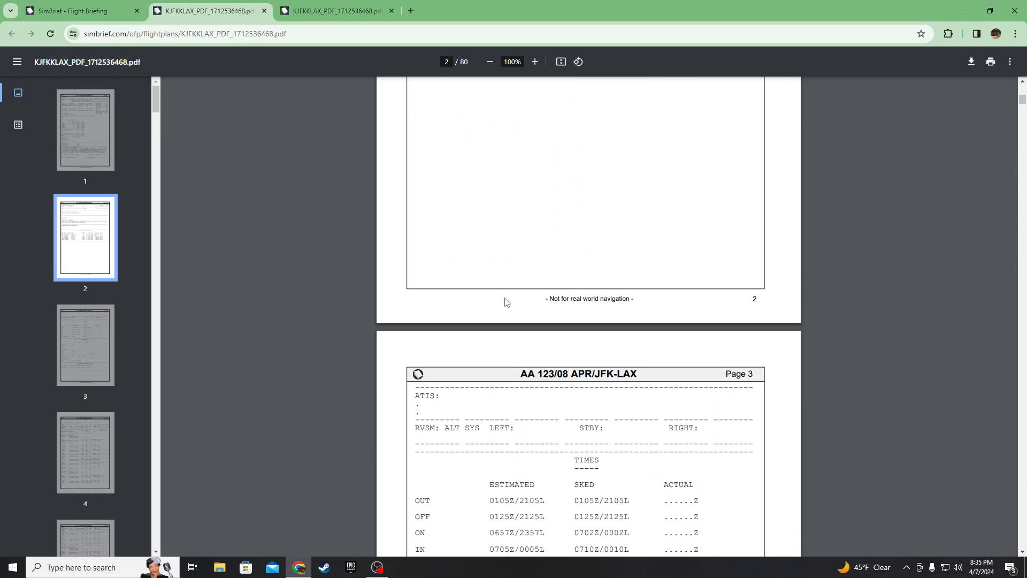
scroll(578, 265, "down", 20)
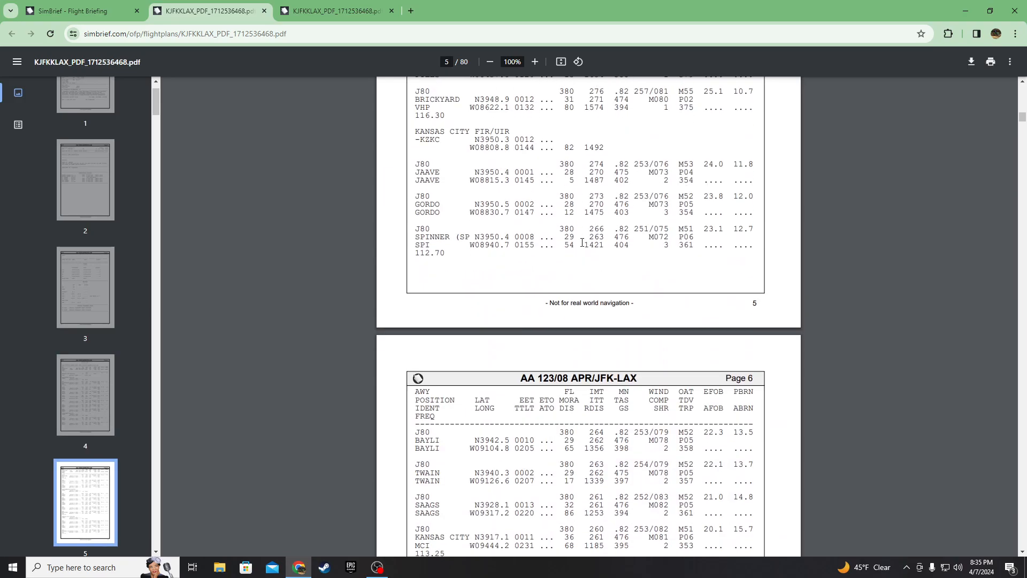
scroll(610, 284, "down", 20)
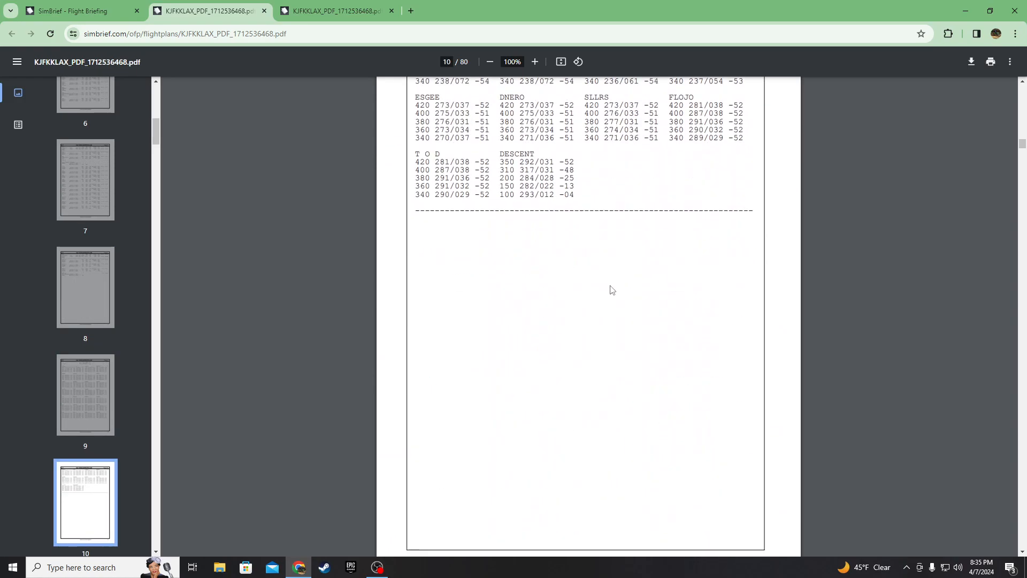
scroll(610, 284, "up", 15)
left_click_drag(1024, 153, 1024, 90)
left_click(127, 10)
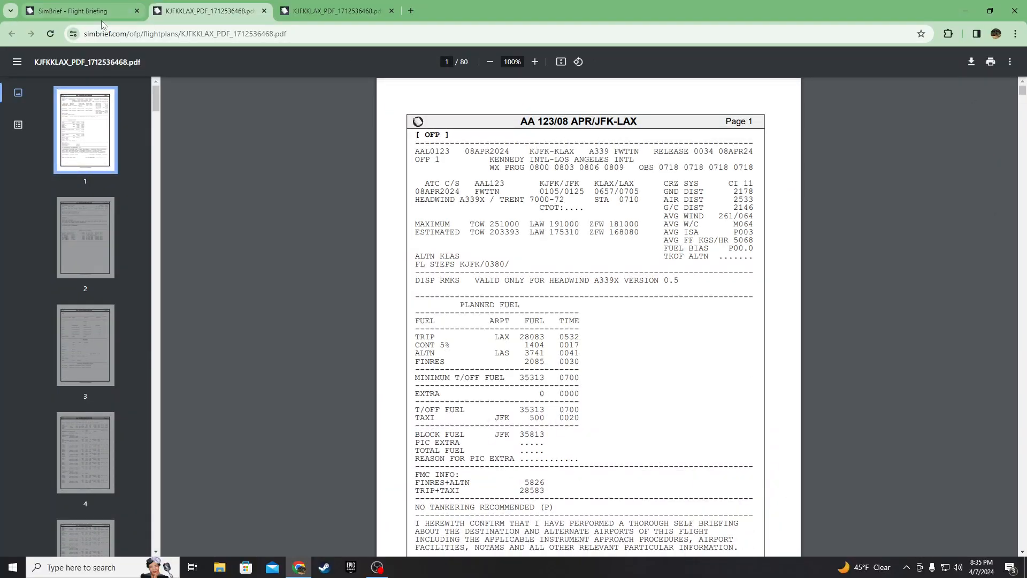
- Review the full KJFK to KLAX route string in the briefing's Route section
scroll(452, 348, "down", 4)
left_click(478, 240)
left_click_drag(166, 286, 308, 303)
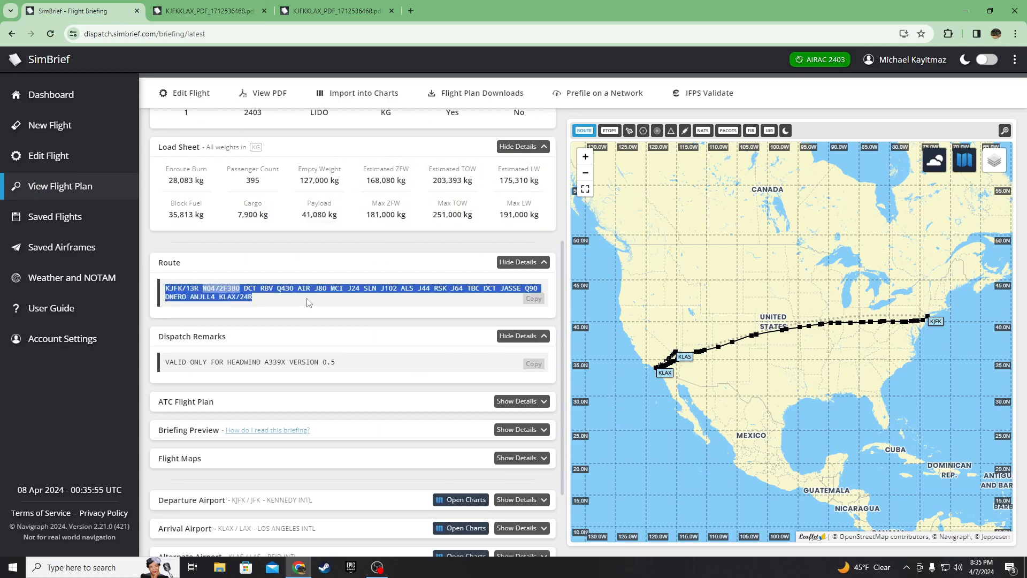
left_click(312, 302)
scroll(389, 299, "up", 4)
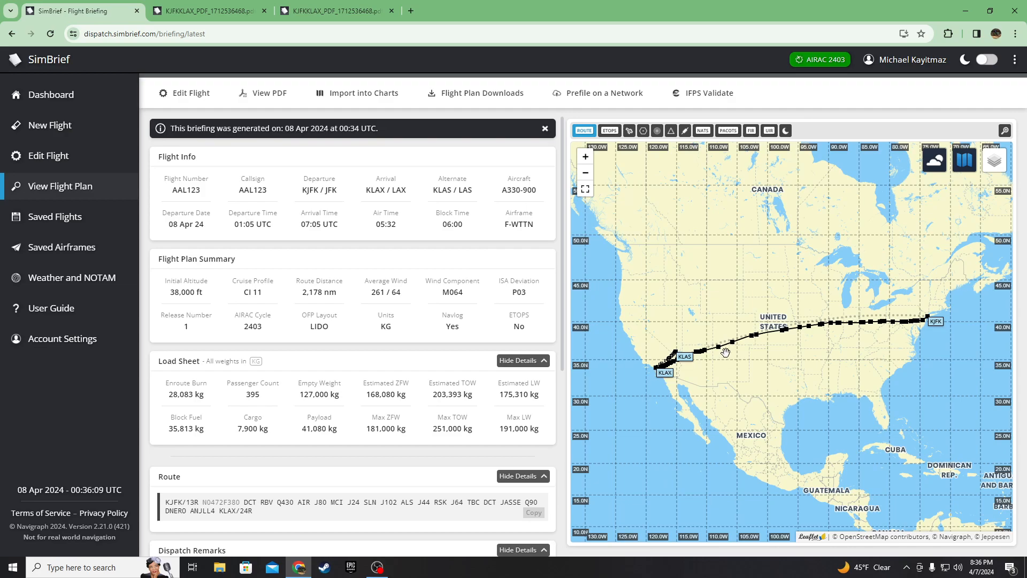
scroll(487, 166, "down", 1)
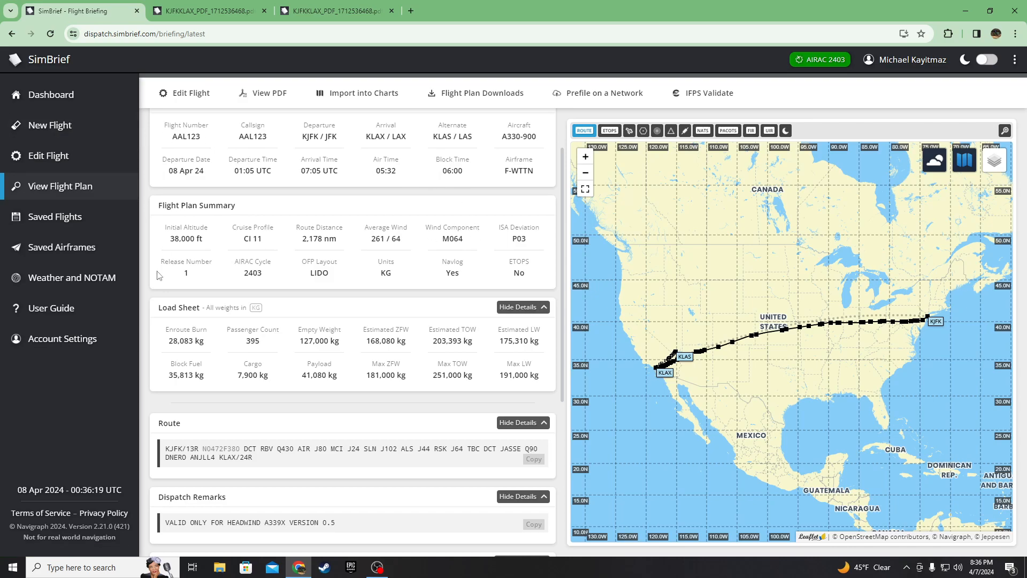
scroll(462, 265, "down", 1)
scroll(462, 265, "up", 2)
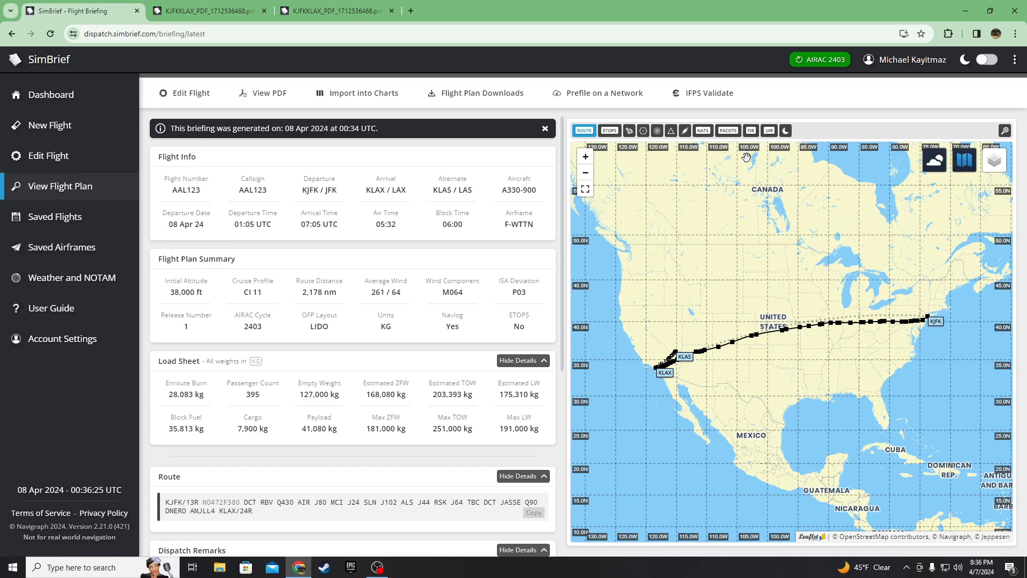
scroll(476, 245, "down", 2)
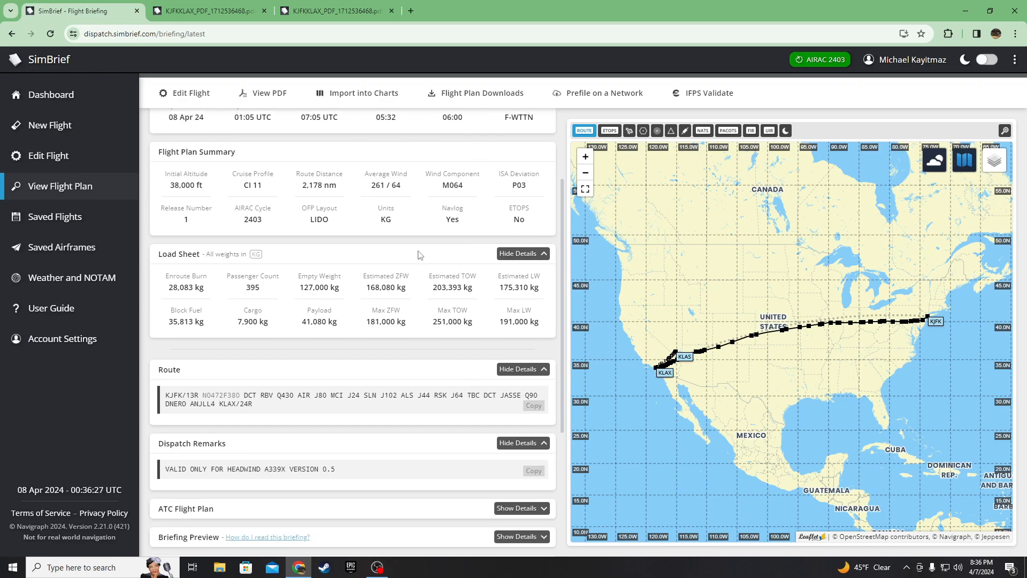
scroll(465, 309, "up", 2)
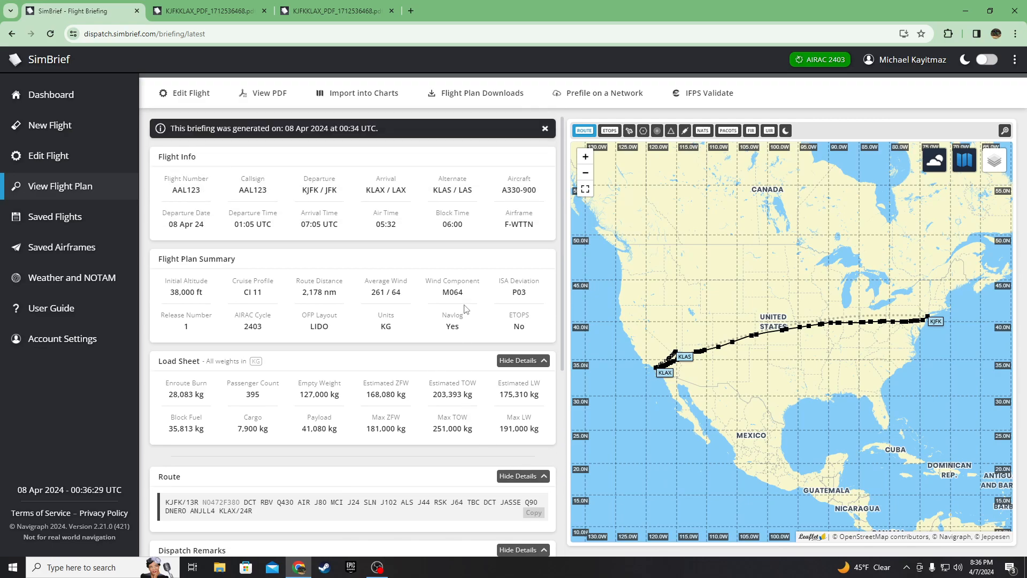